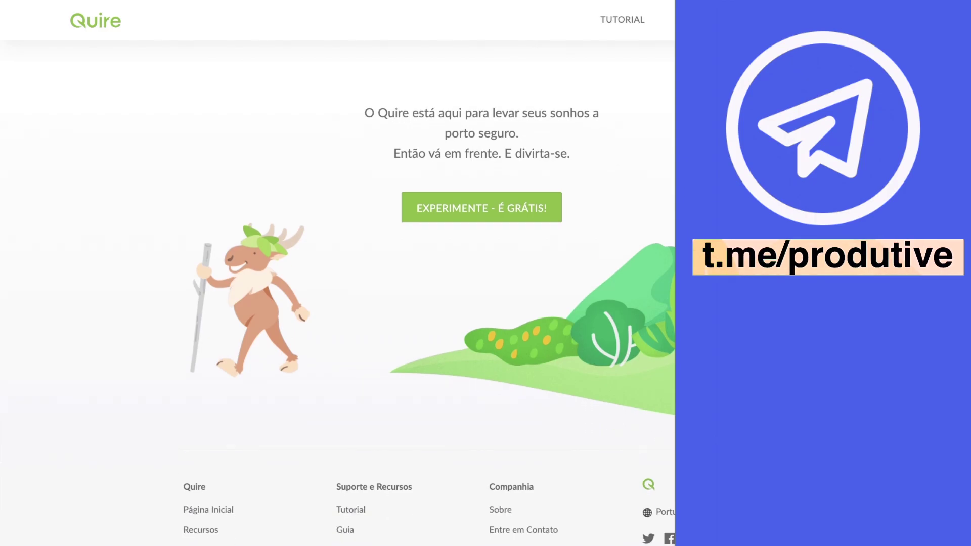
# Step: Start the free sign-up via 'Entrar com o Google' and choose the Google account
pyautogui.scroll(-2, 338, 283)
pyautogui.scroll(-1, 953, 303)
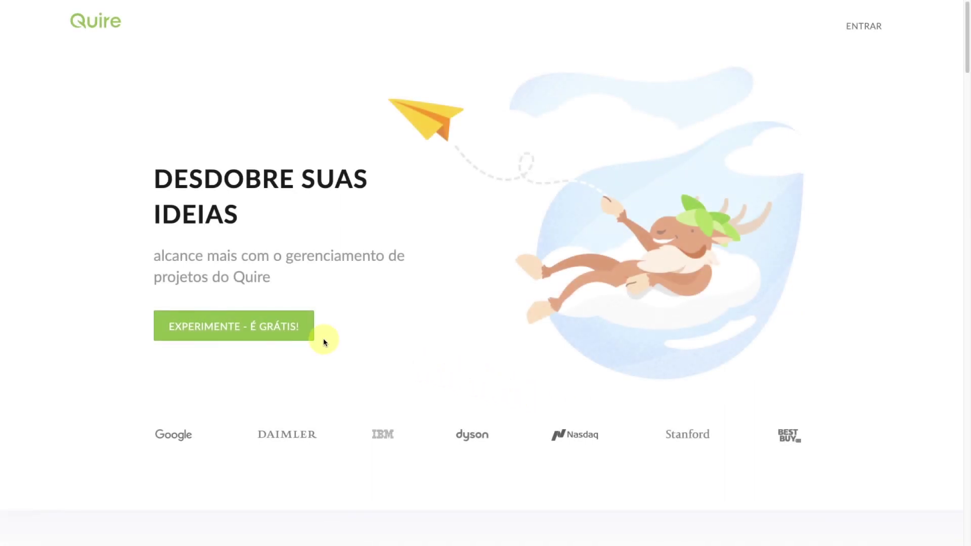
pyautogui.click(273, 330)
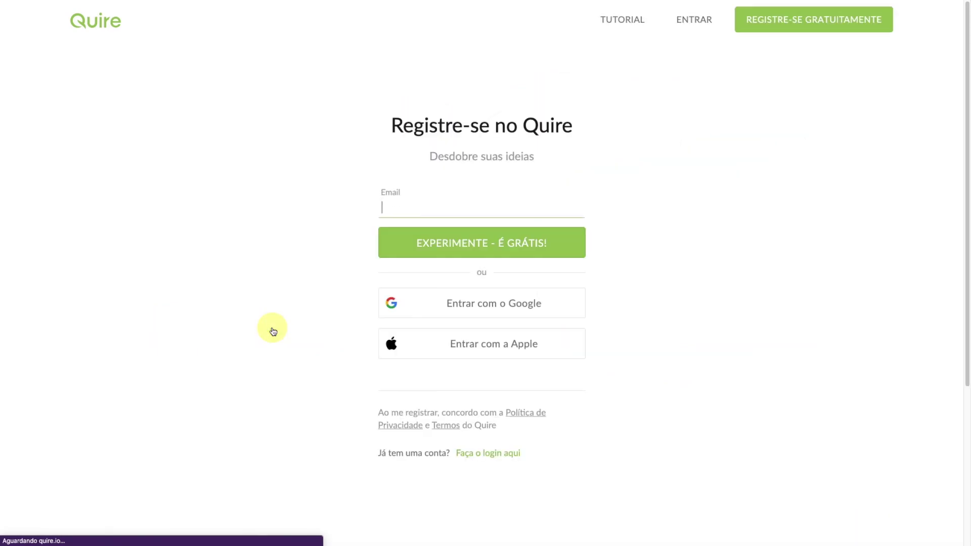
pyautogui.click(501, 309)
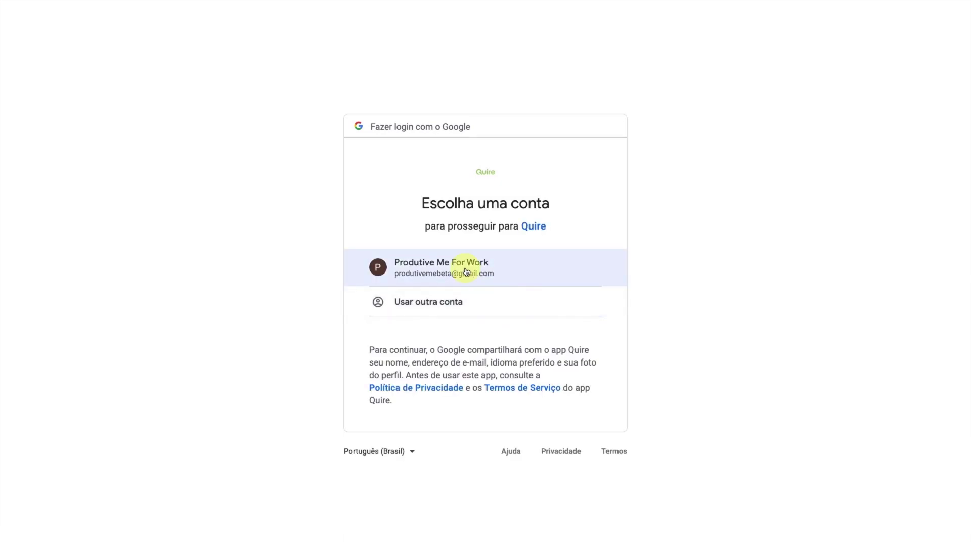
pyautogui.click(465, 272)
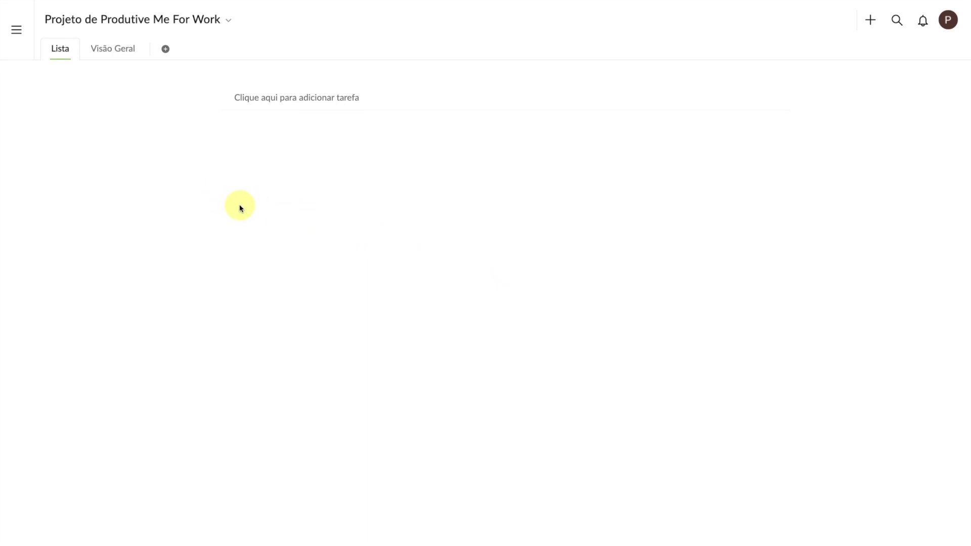
# Step: Open the sidebar, toggle between Projetos and Membros, and pin it open beside the project
pyautogui.click(18, 34)
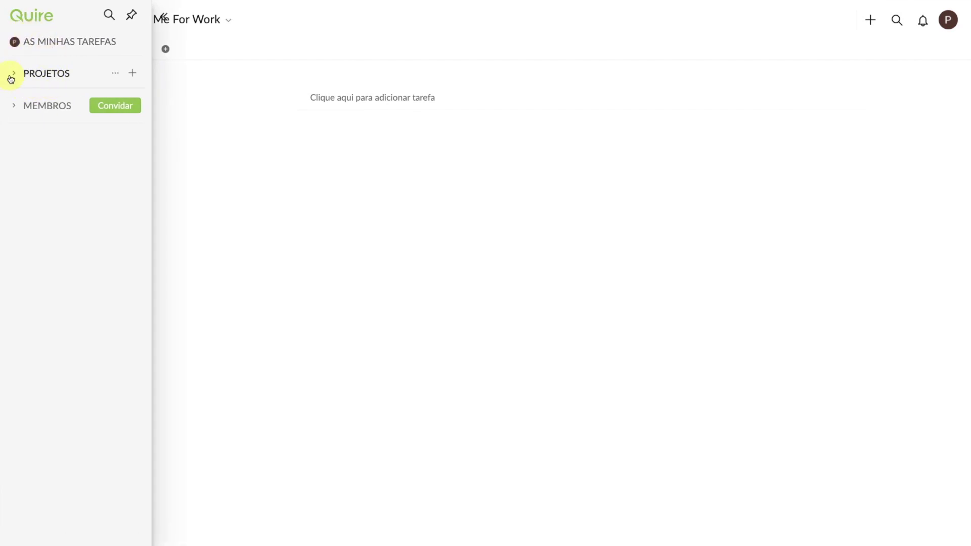
pyautogui.click(11, 77)
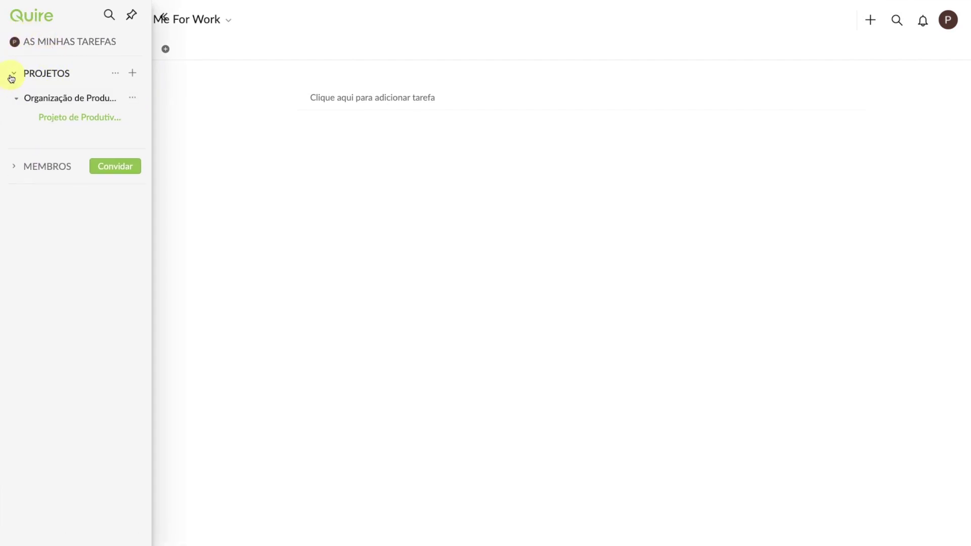
pyautogui.click(11, 76)
pyautogui.click(15, 107)
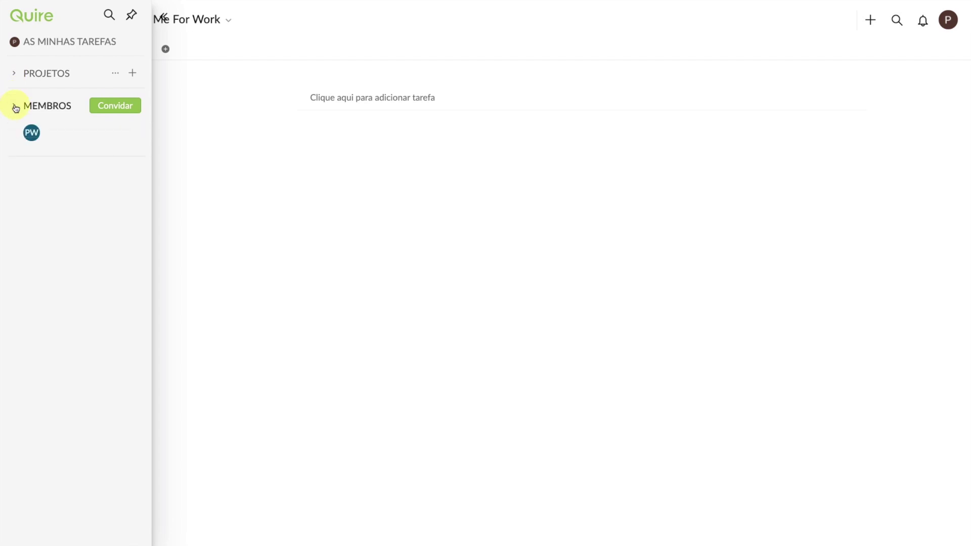
pyautogui.click(15, 107)
pyautogui.click(13, 76)
pyautogui.click(13, 77)
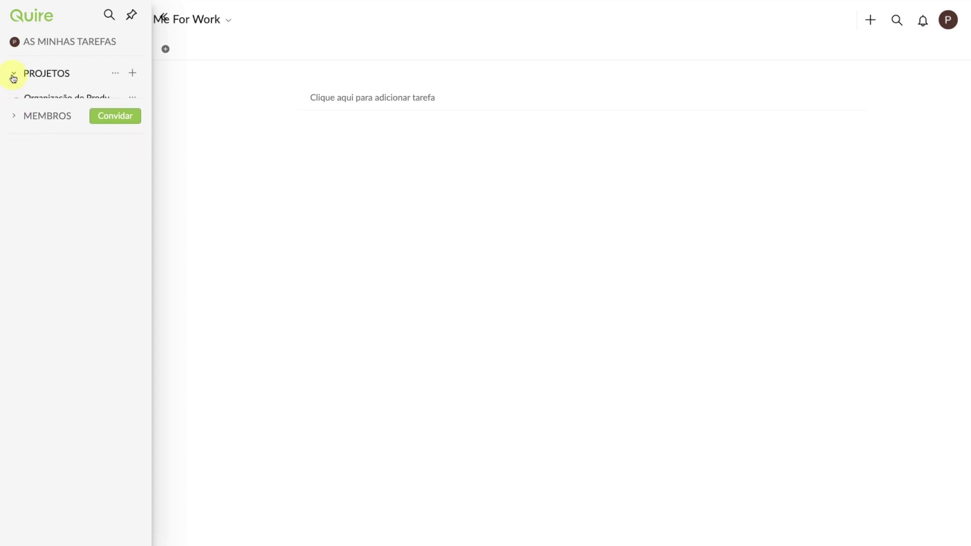
pyautogui.click(110, 17)
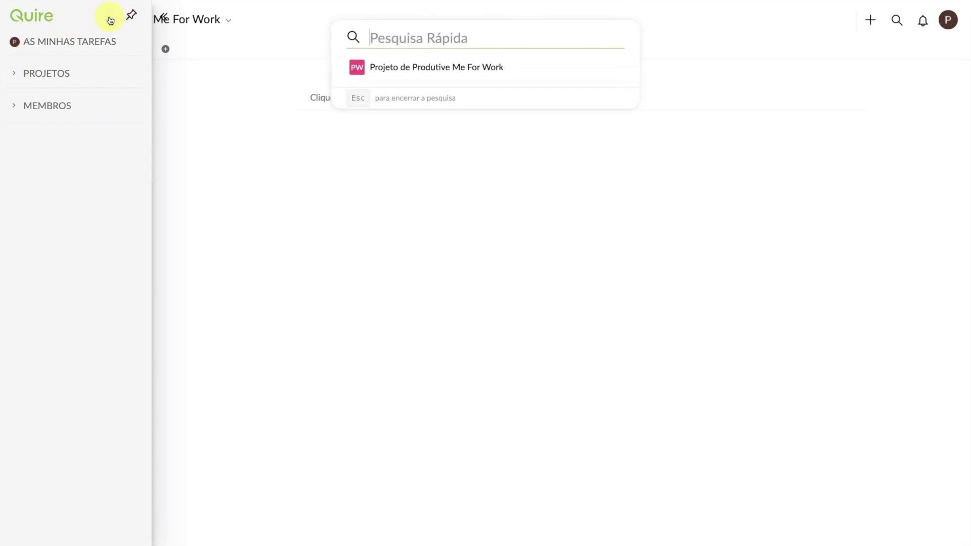
pyautogui.click(109, 19)
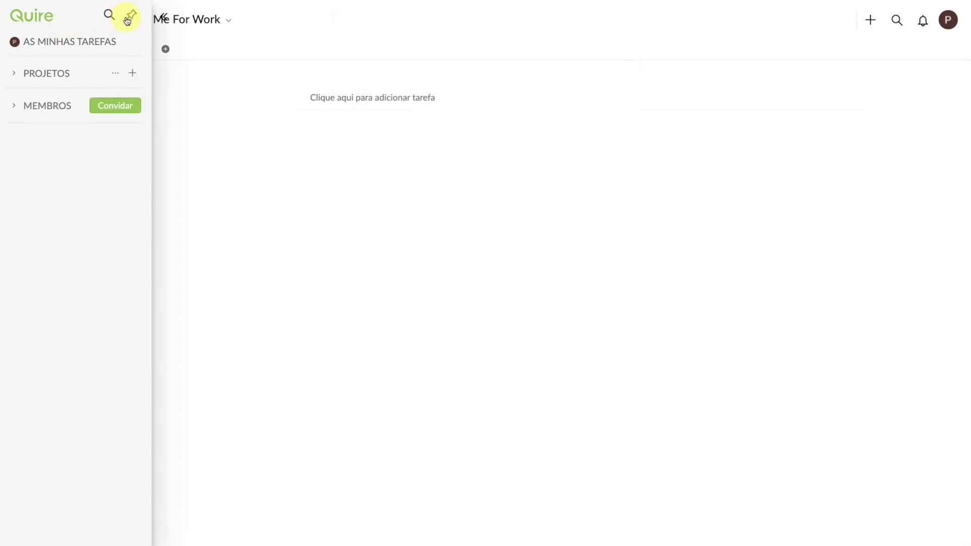
pyautogui.click(128, 19)
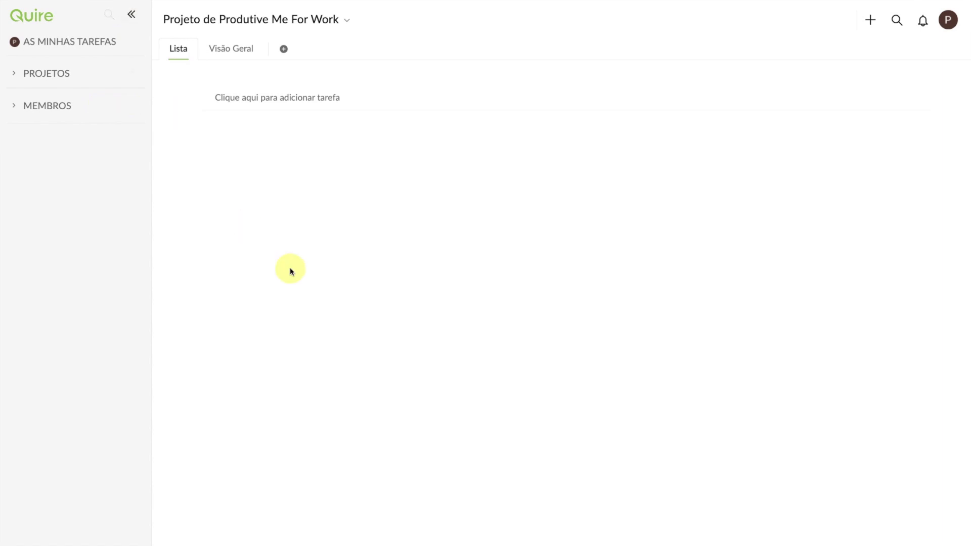
# Step: Browse the project options menu and the account menu, then close them
pyautogui.click(344, 20)
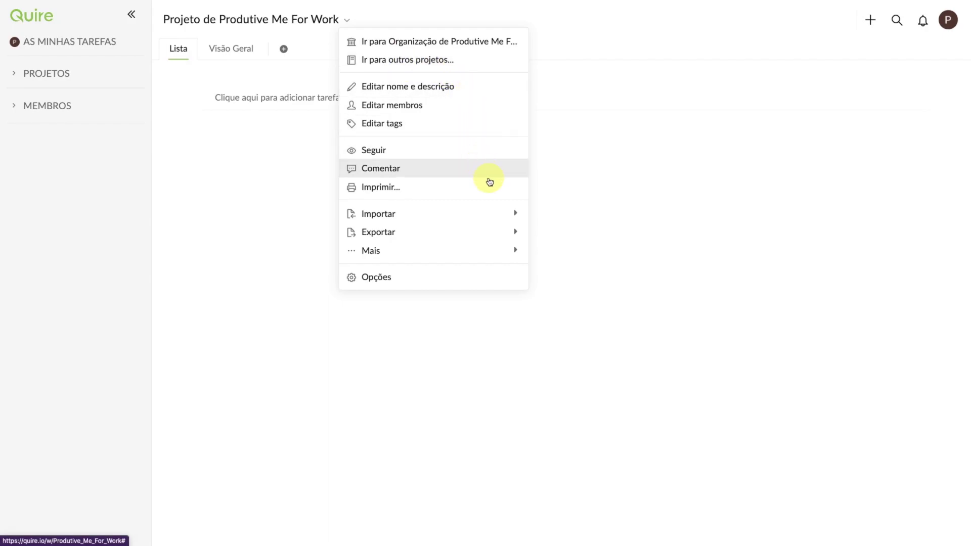
pyautogui.moveTo(467, 213)
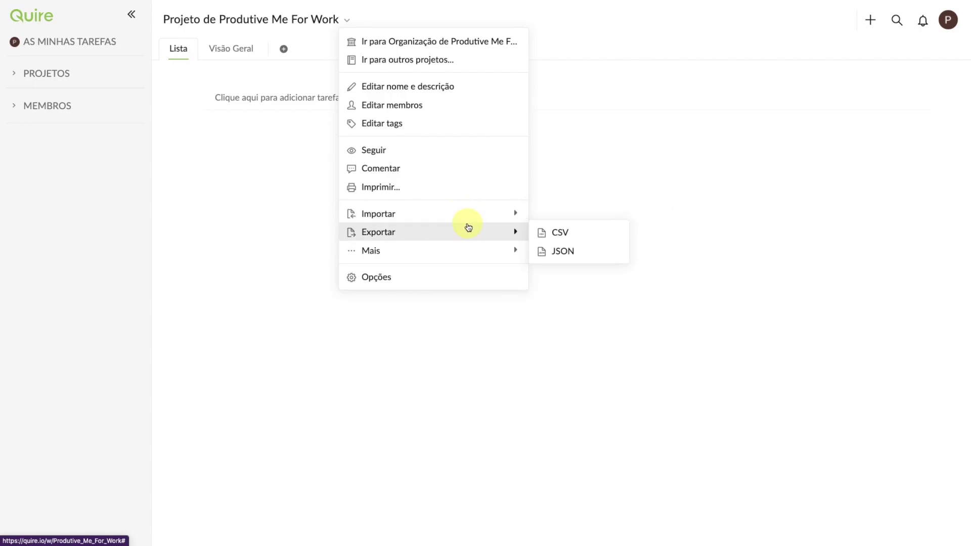
pyautogui.moveTo(467, 253)
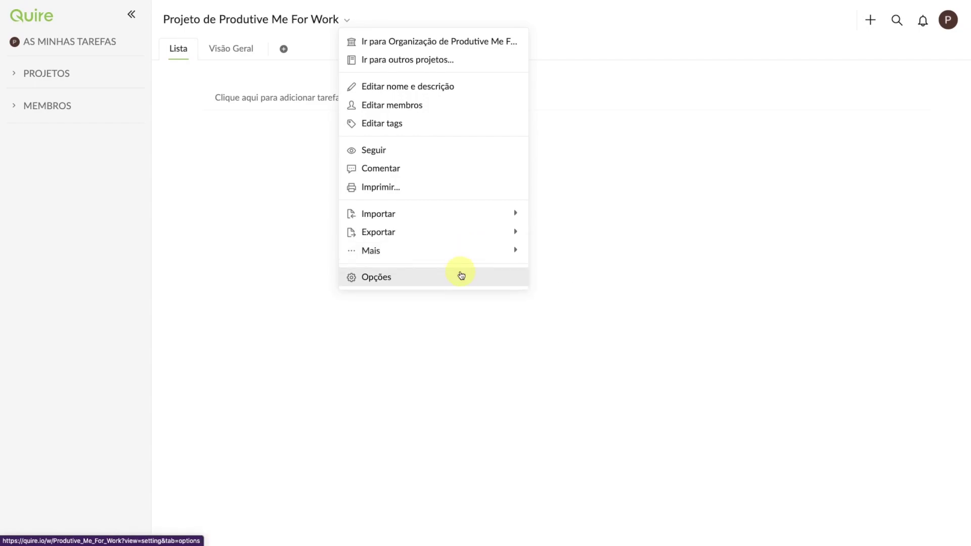
pyautogui.click(253, 126)
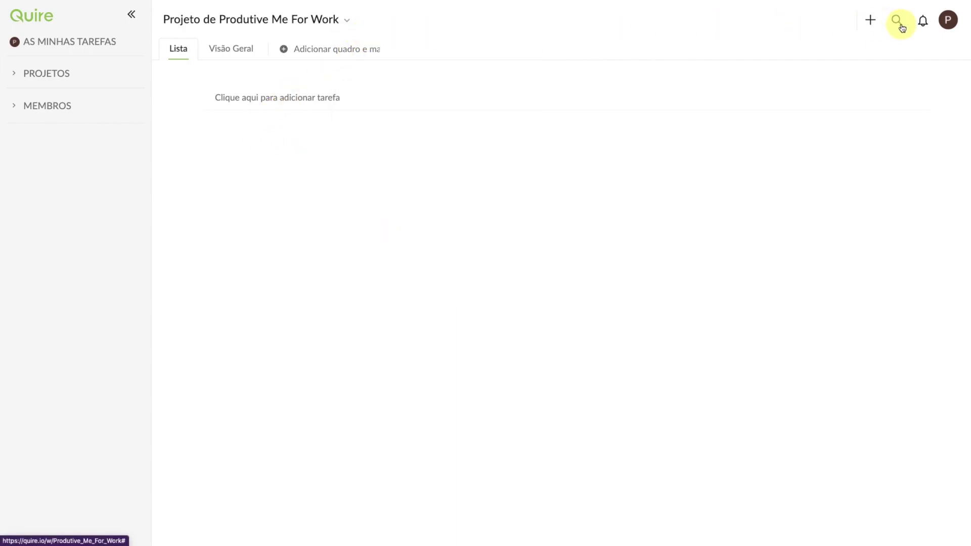
pyautogui.click(944, 24)
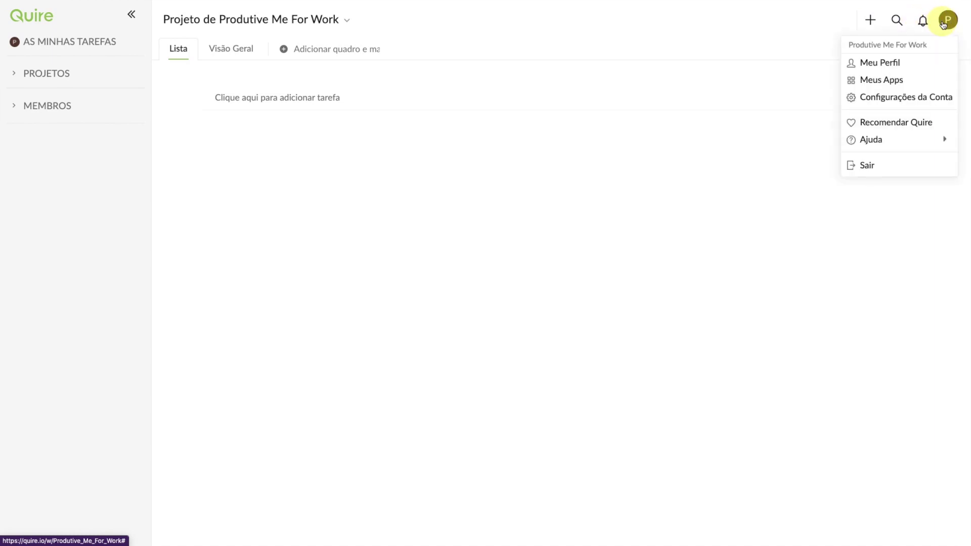
pyautogui.click(944, 25)
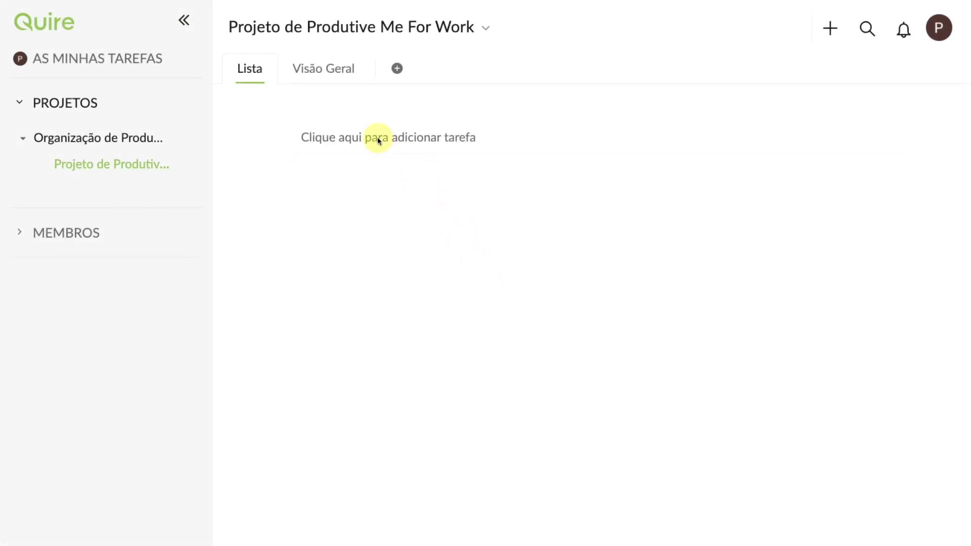
# Step: Create the task 'Tarefa de Teste' in the project list
pyautogui.click(385, 145)
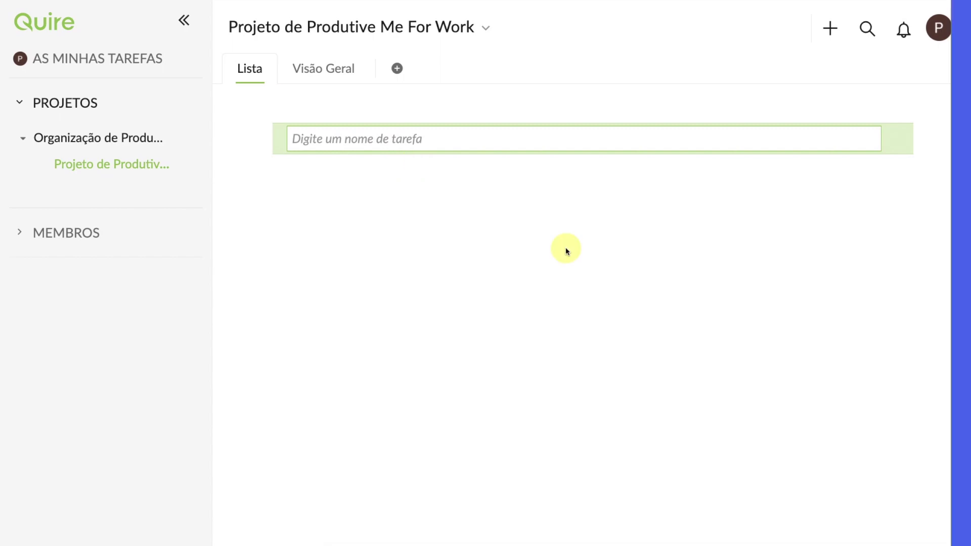
pyautogui.write('Tarefa de Teste')
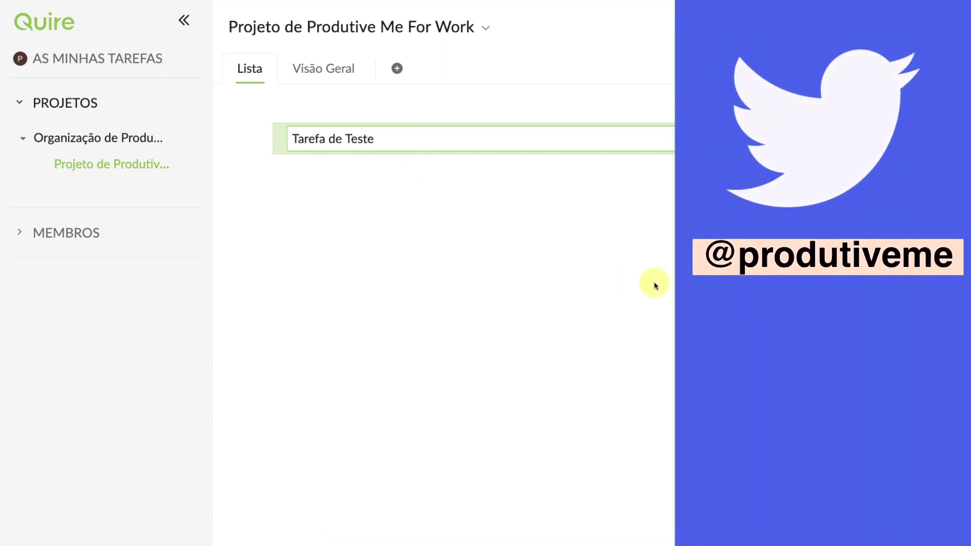
pyautogui.press('Return')
pyautogui.press('Escape')
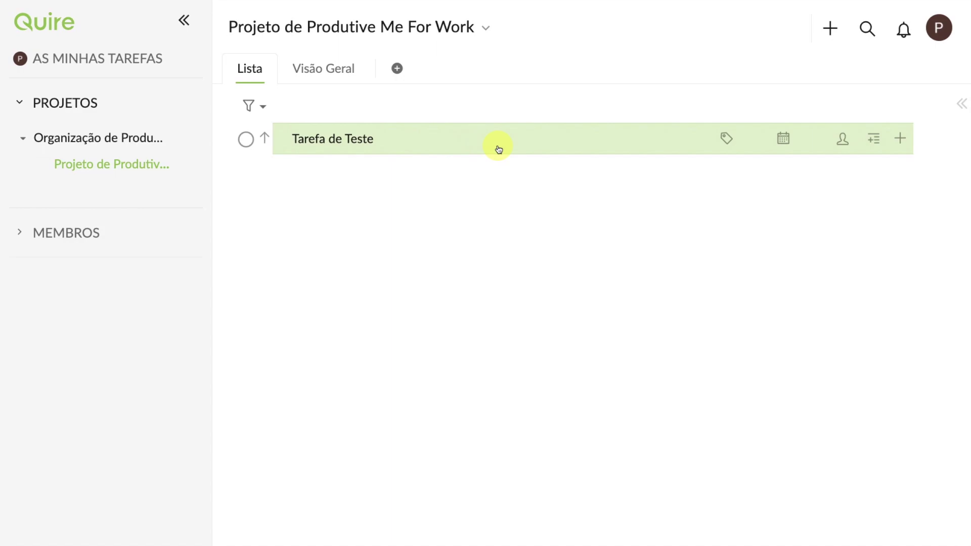
# Step: Create and apply the tag '15minutos' to Tarefa de Teste
pyautogui.click(725, 140)
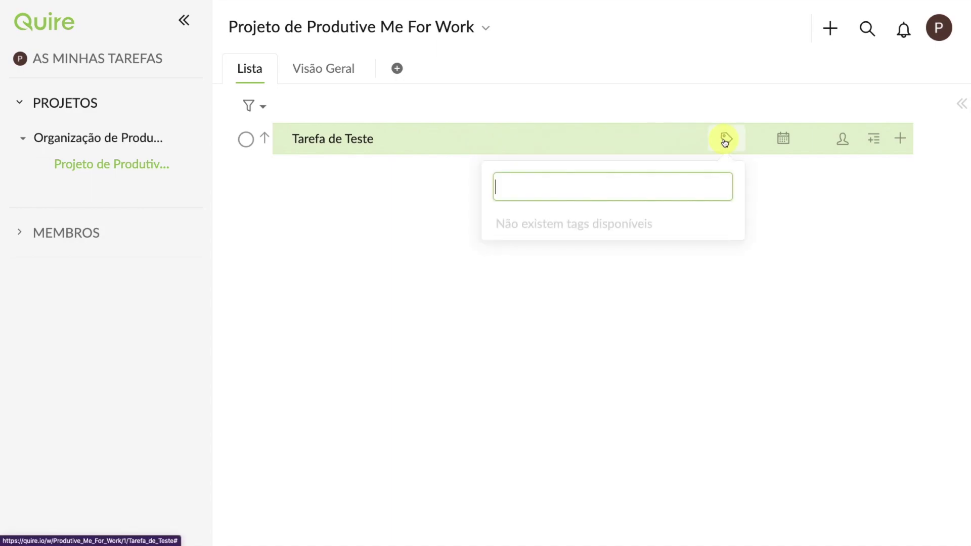
pyautogui.write('15')
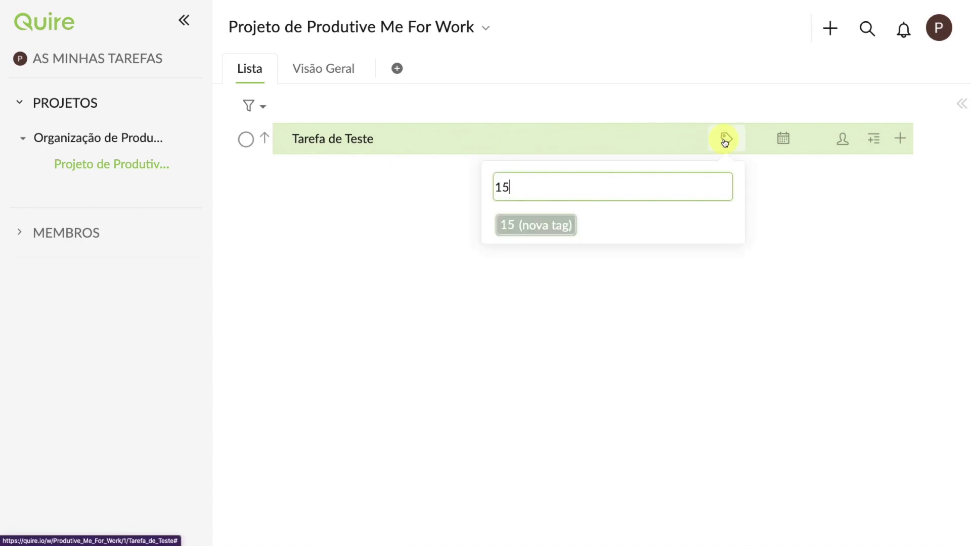
pyautogui.write('minutos')
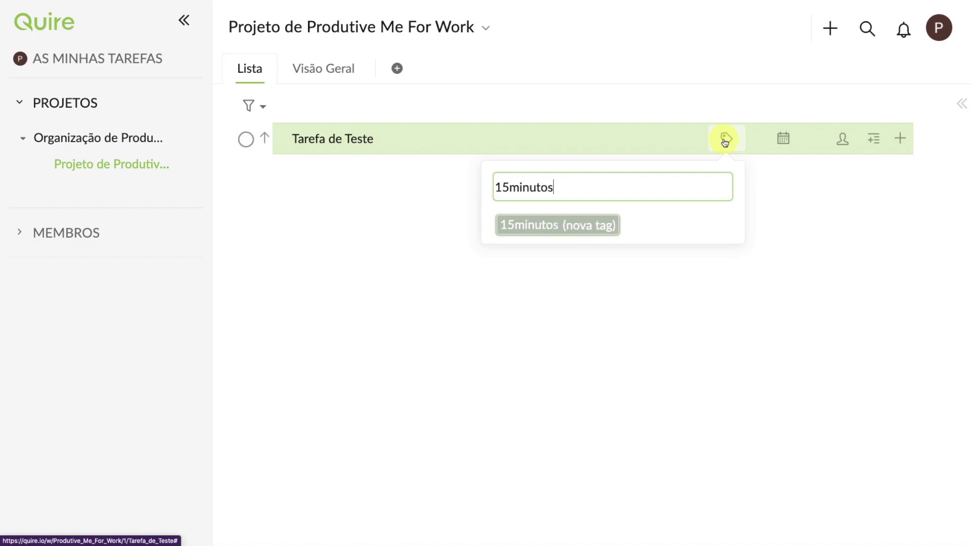
pyautogui.click(581, 223)
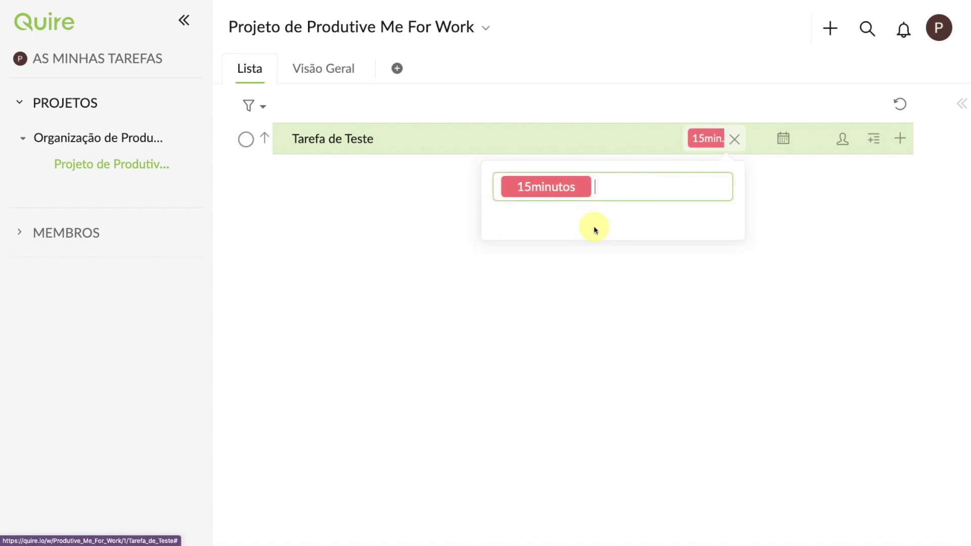
pyautogui.click(833, 254)
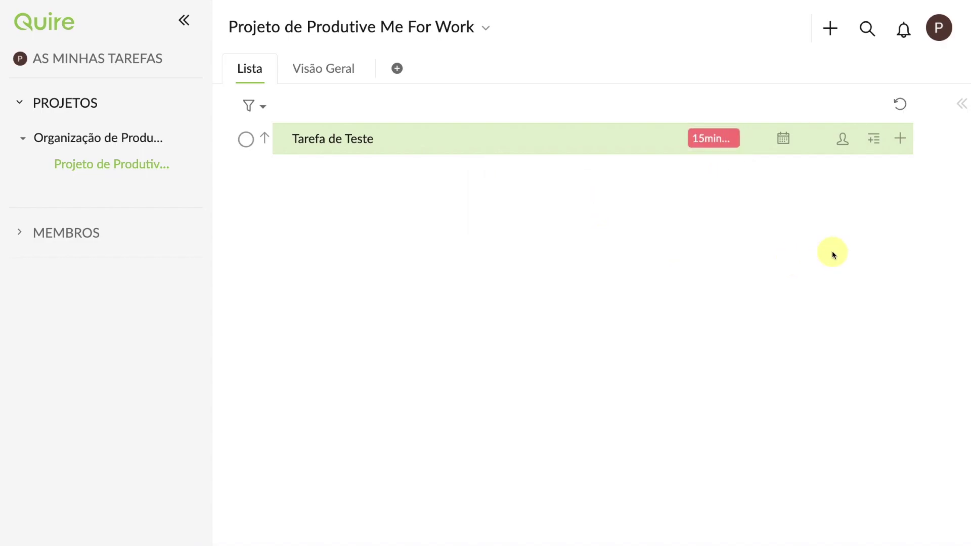
# Step: Give Tarefa de Teste a start date of 3 Nov and end date of 5 Nov 2020
pyautogui.click(785, 144)
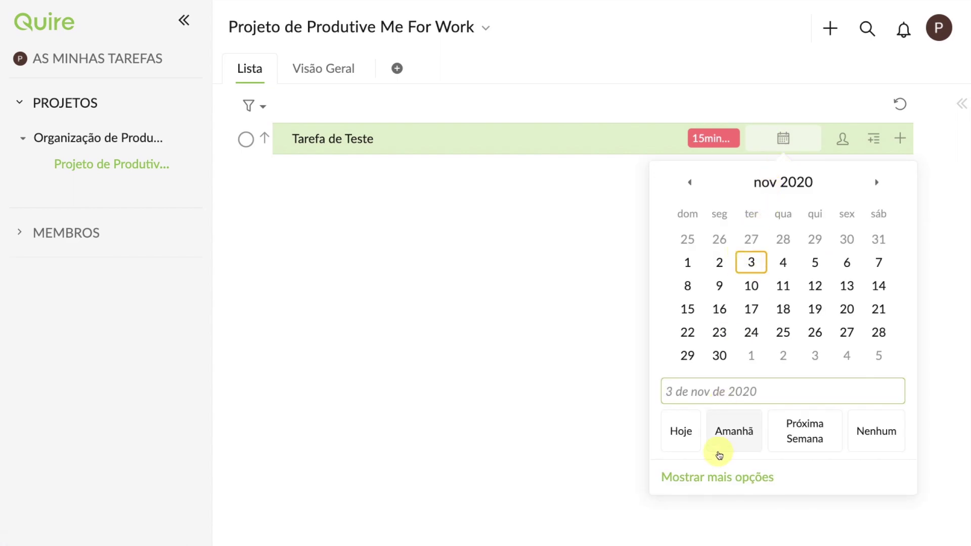
pyautogui.click(729, 476)
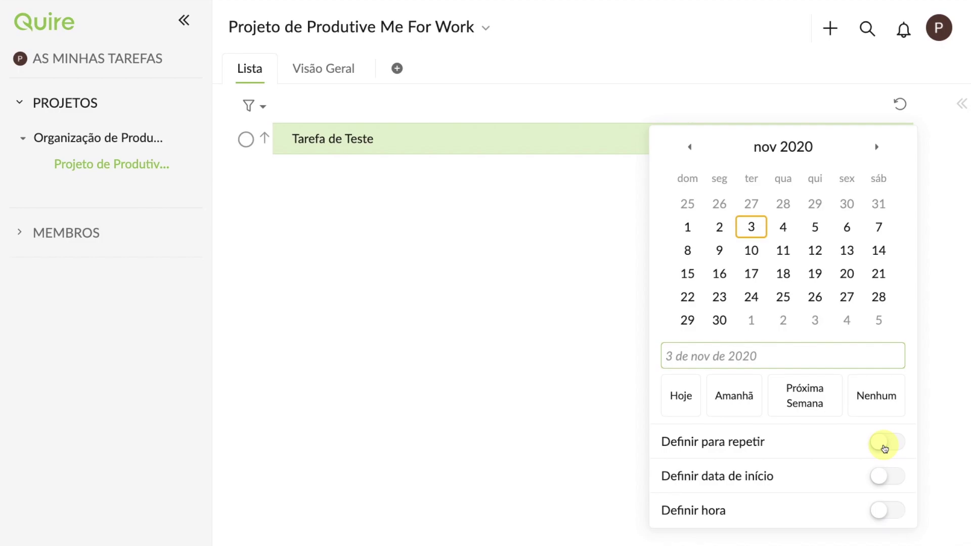
pyautogui.click(887, 481)
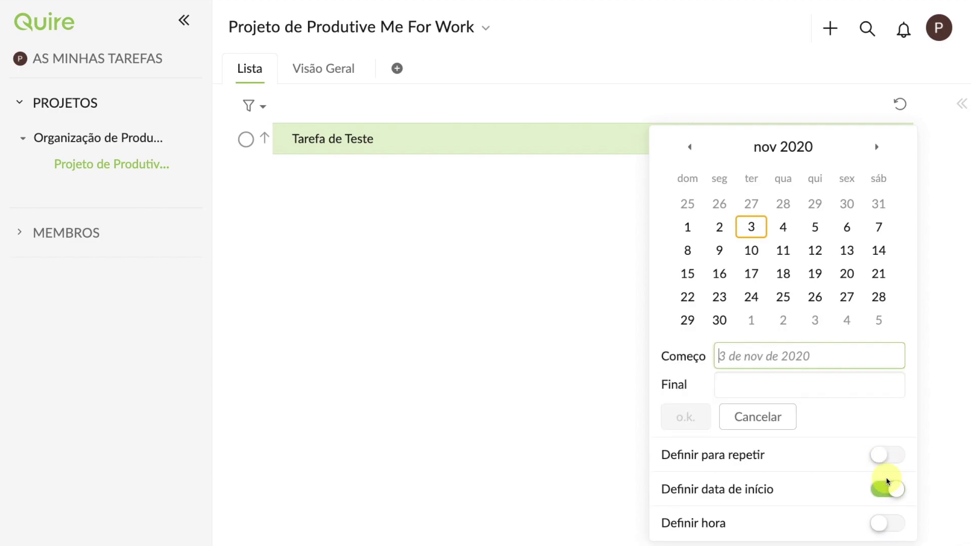
pyautogui.click(751, 227)
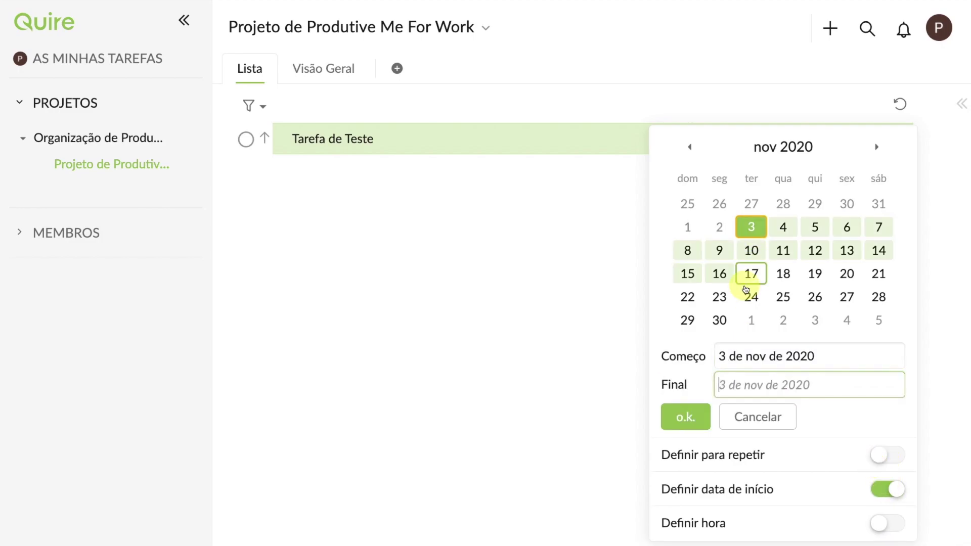
pyautogui.click(828, 229)
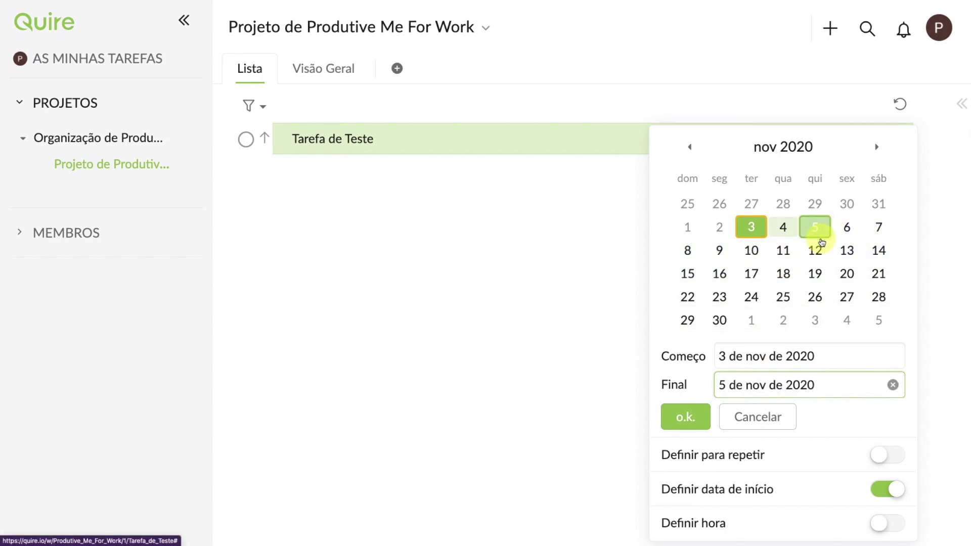
pyautogui.click(681, 424)
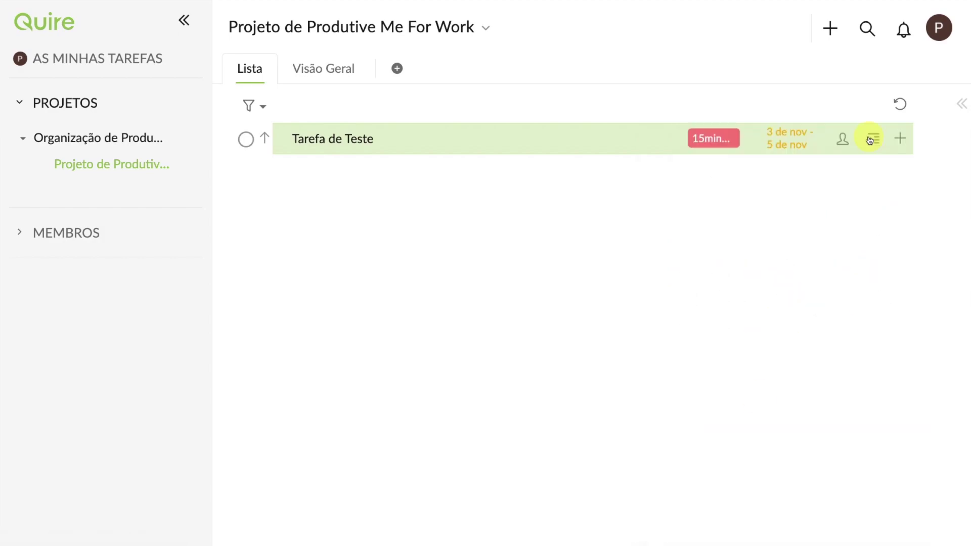
pyautogui.click(843, 138)
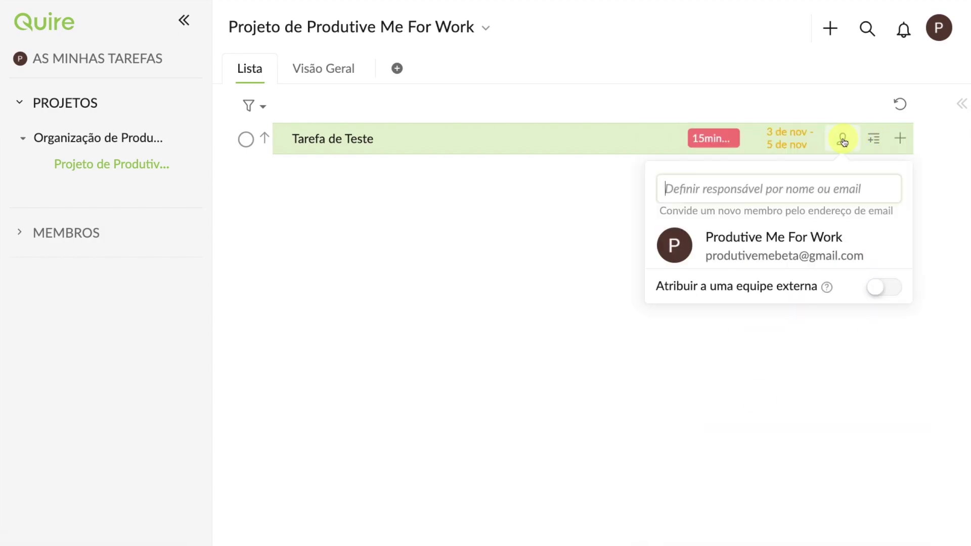
# Step: Assign Tarefa de Teste to the project member and add subtask 'Teste Sub-tarefa 2'
pyautogui.click(772, 254)
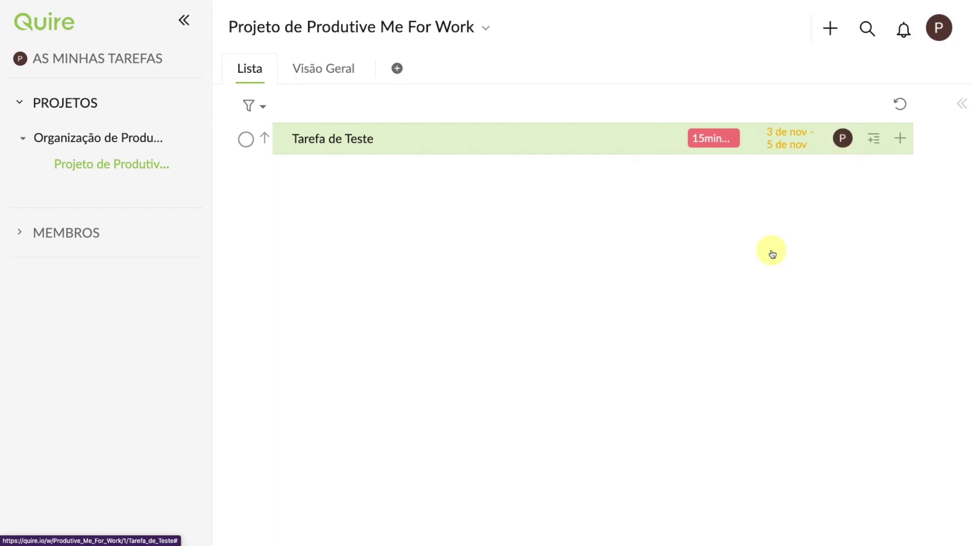
pyautogui.click(876, 140)
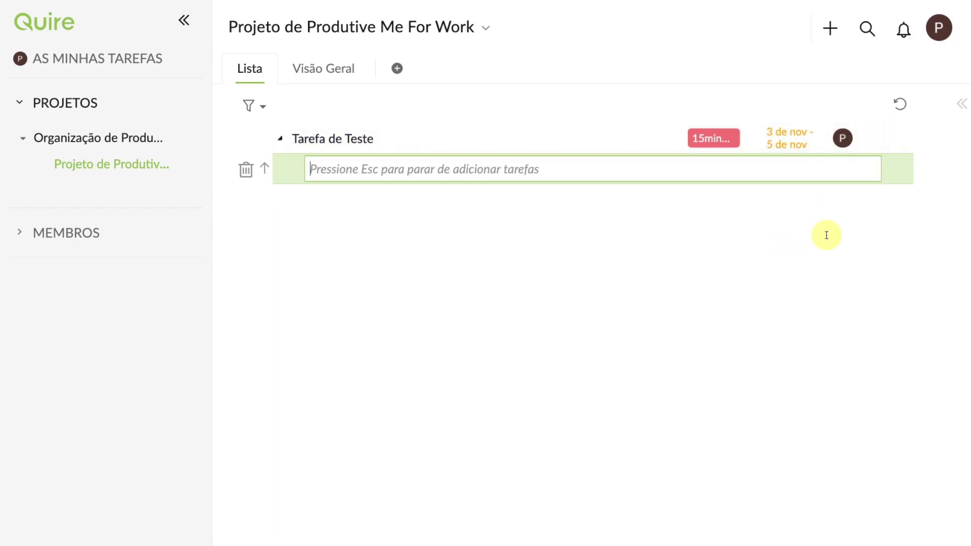
pyautogui.write('Teste Sub')
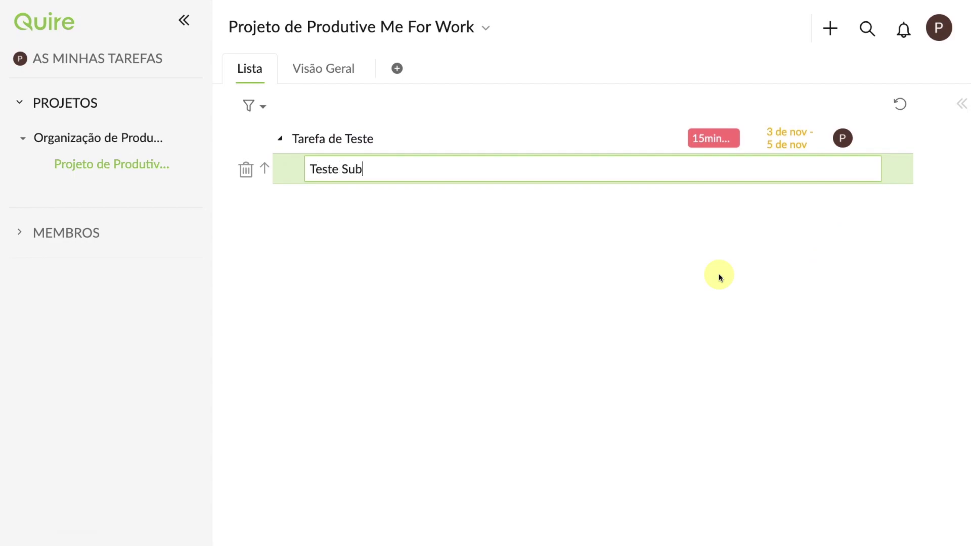
pyautogui.write('-tarefa 2')
pyautogui.press('Escape')
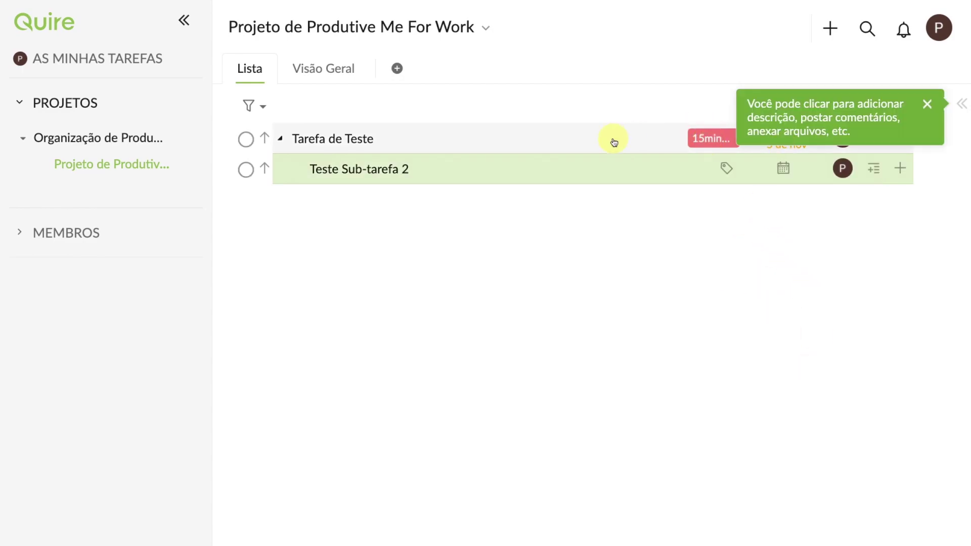
pyautogui.click(629, 140)
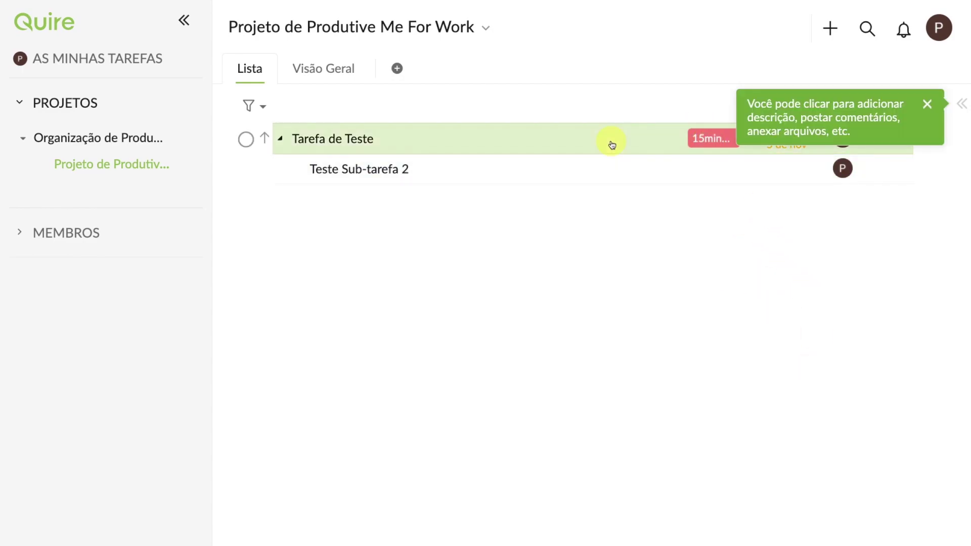
pyautogui.click(926, 106)
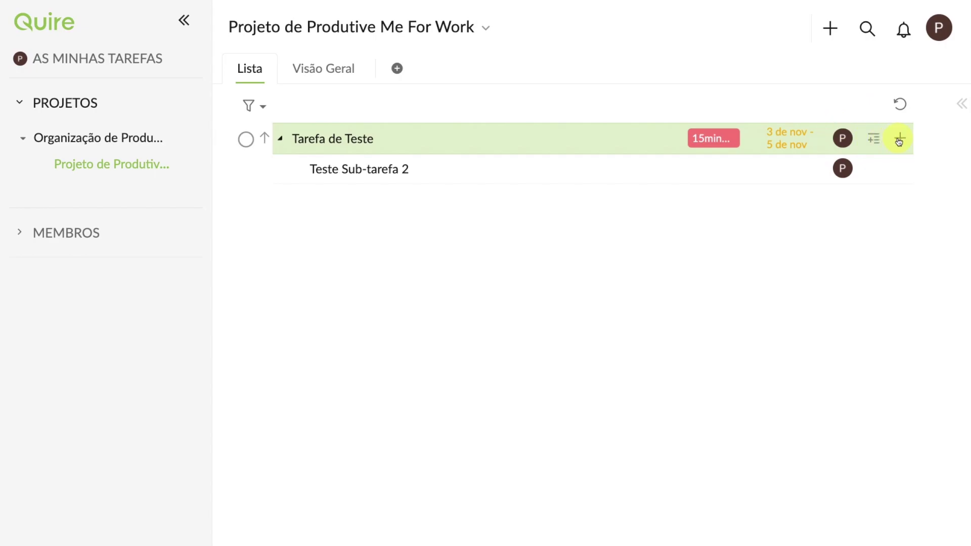
pyautogui.click(525, 148)
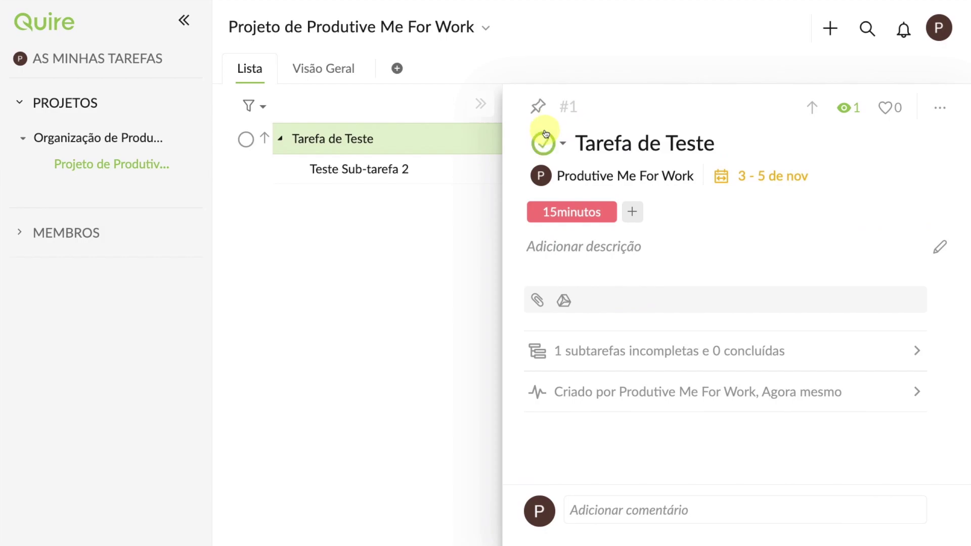
# Step: Set Tarefa de Teste's progress status to 25%
pyautogui.click(564, 145)
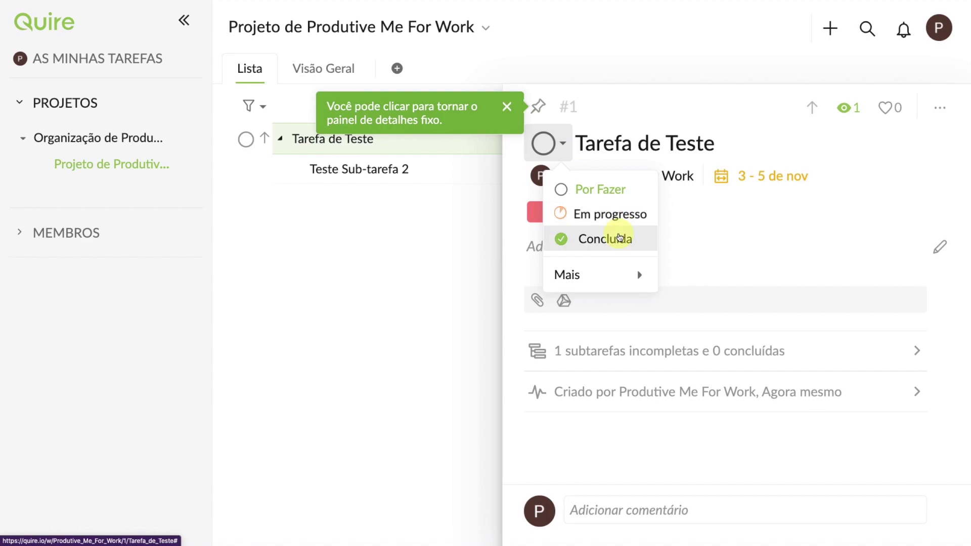
pyautogui.moveTo(622, 276)
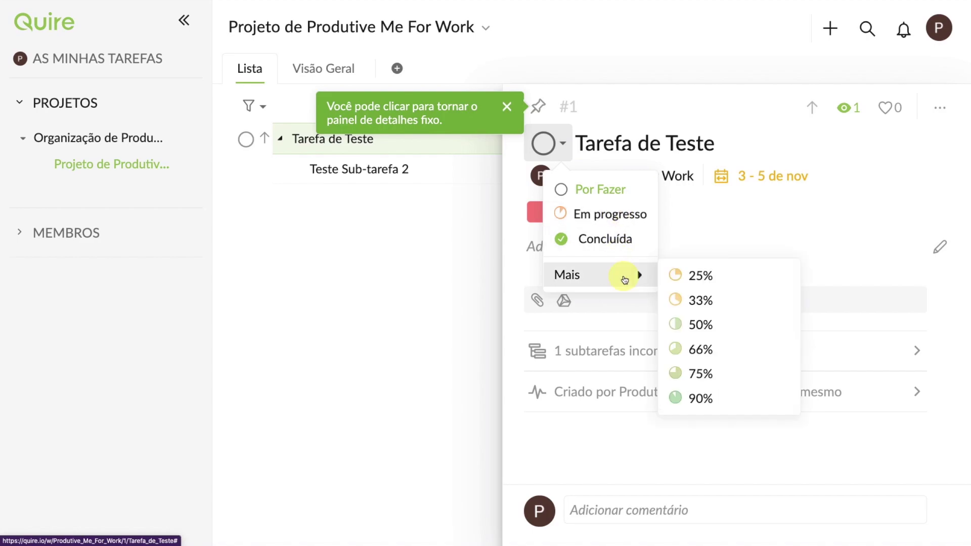
pyautogui.click(691, 281)
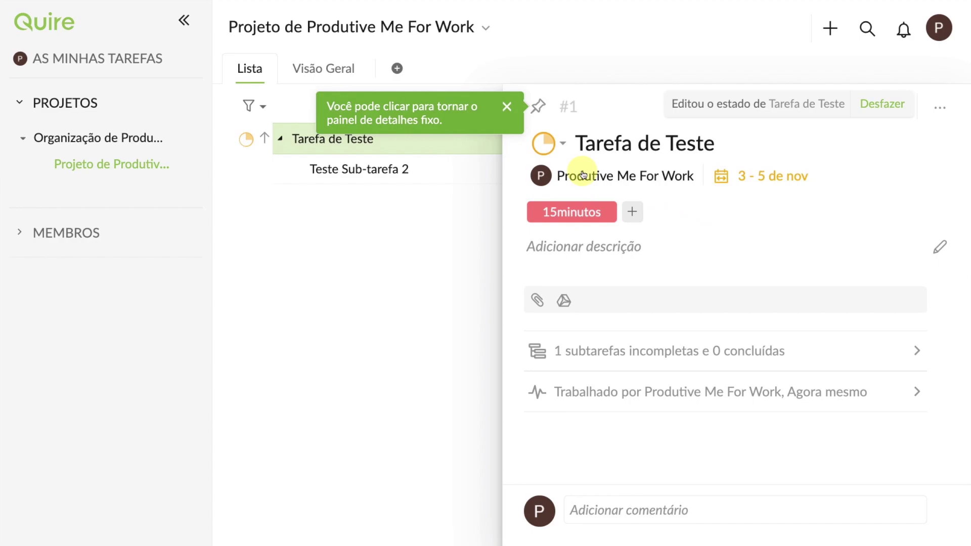
# Step: Save a description with heading '## Sobre:' followed by 'Tarefa de teste.'
pyautogui.click(588, 245)
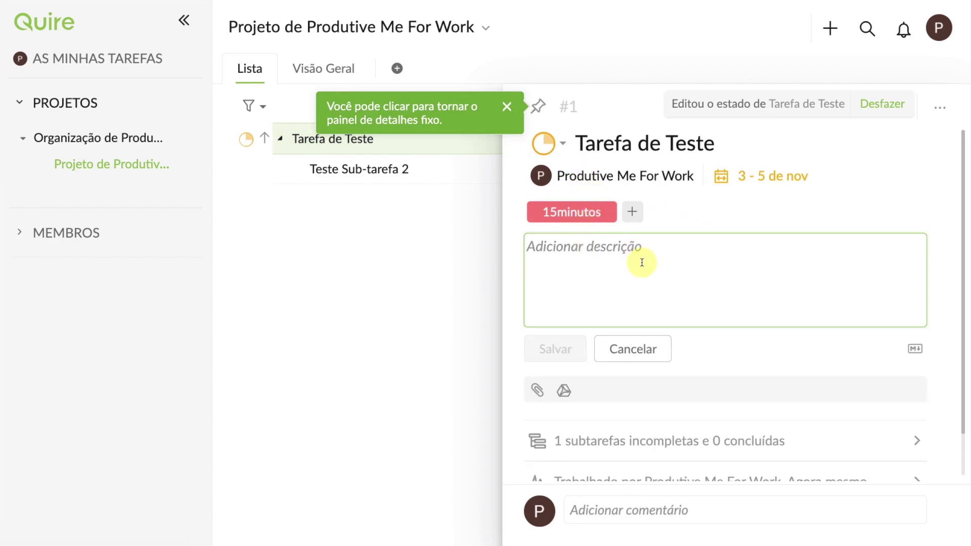
pyautogui.write('## ')
pyautogui.write('Sob')
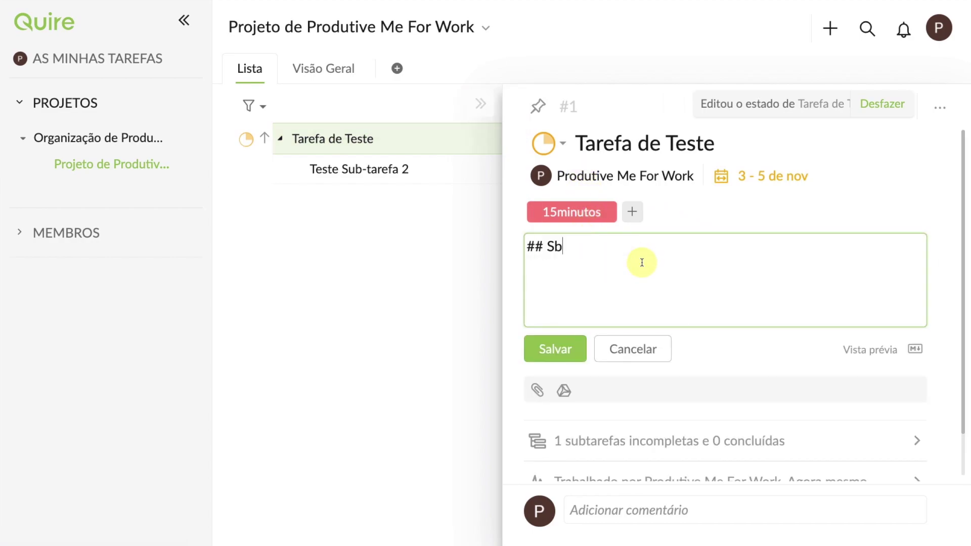
pyautogui.press('BackSpace')
pyautogui.write('obre:')
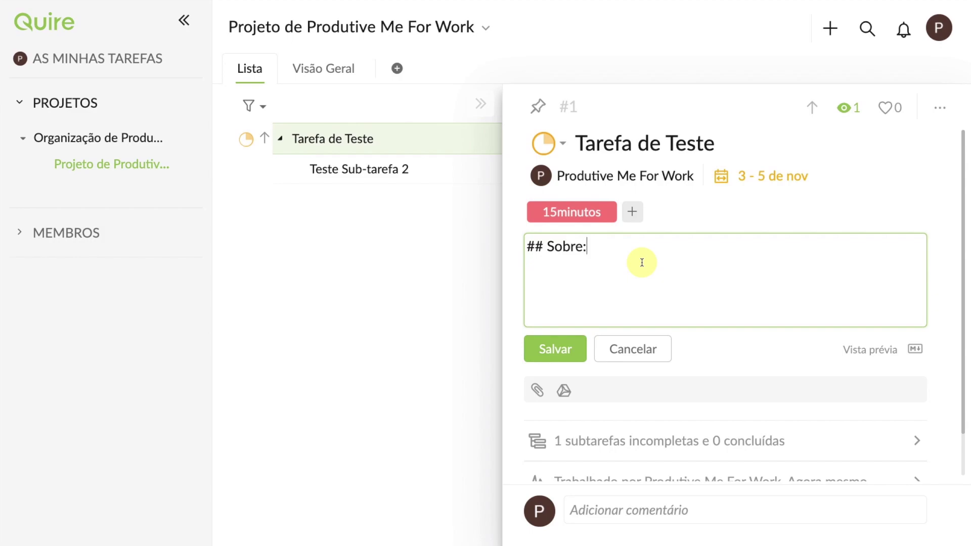
pyautogui.press('Return')
pyautogui.write('Tarefa de teste.')
pyautogui.click(553, 348)
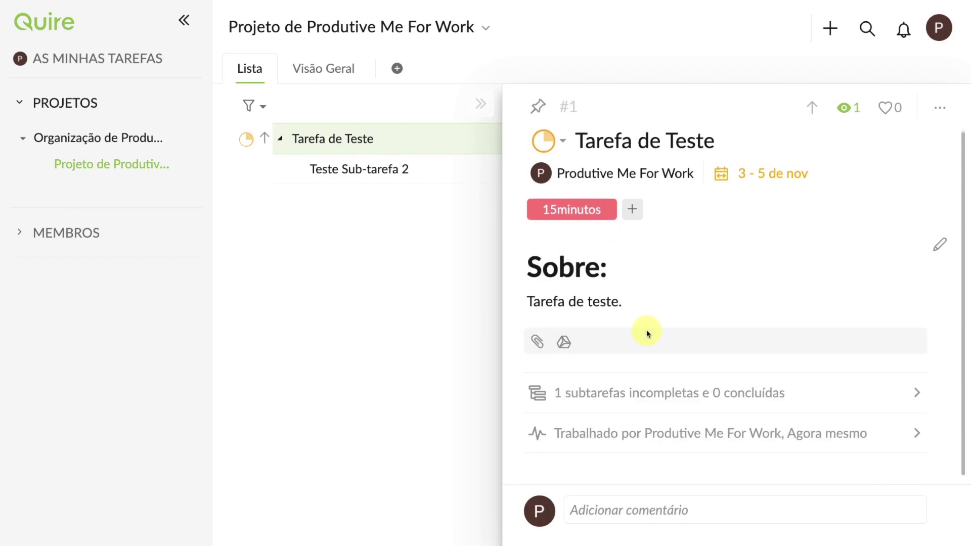
pyautogui.click(909, 394)
pyautogui.scroll(-6, 751, 353)
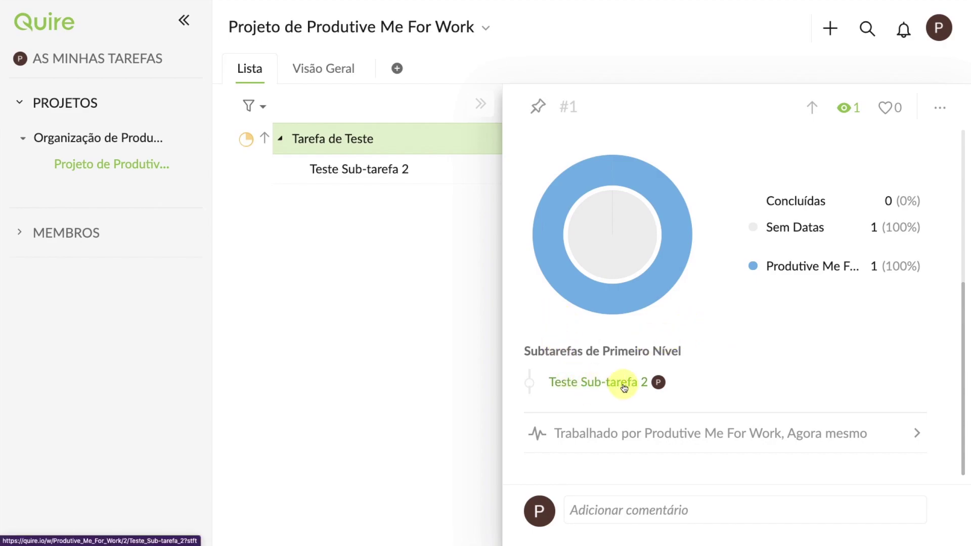
pyautogui.click(687, 513)
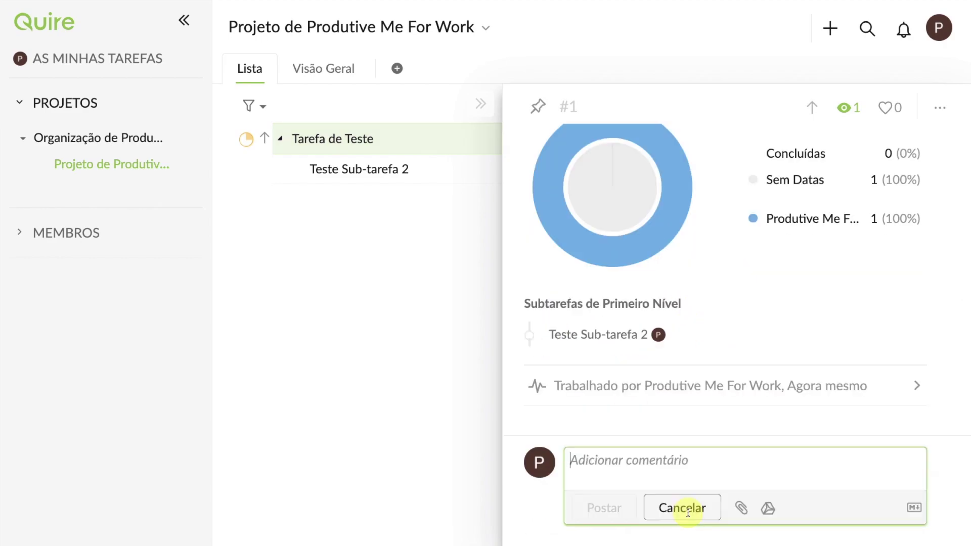
# Step: Post the comment 'Oi, sou um comentário.' on Tarefa de Teste
pyautogui.write('Oi, sou um coment[ario')
pyautogui.press('BackSpace')
pyautogui.press('BackSpace')
pyautogui.press('BackSpace')
pyautogui.press('BackSpace')
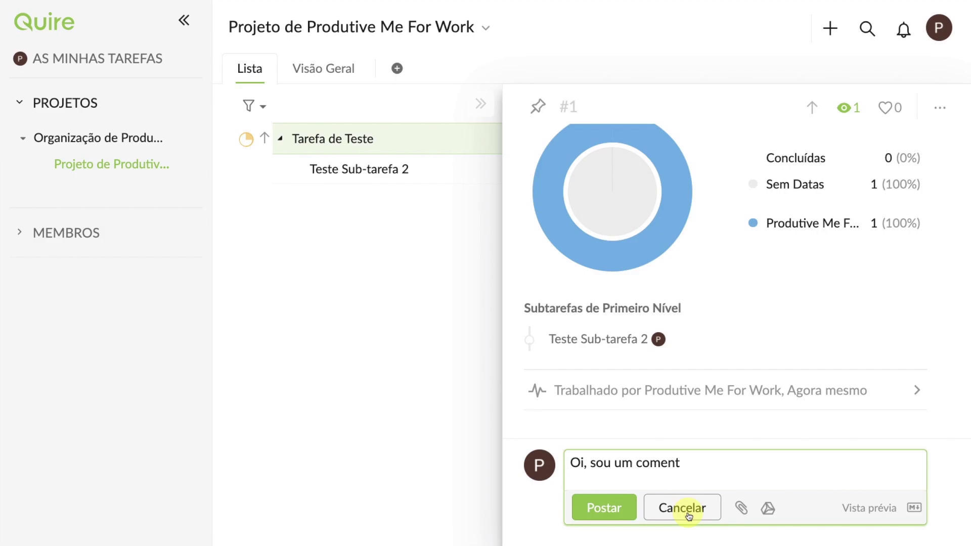
pyautogui.write('ário.')
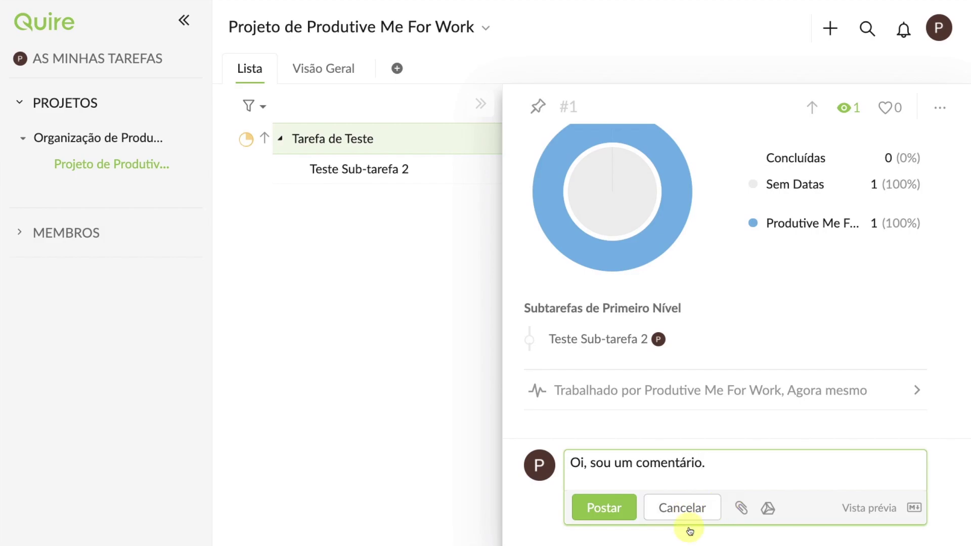
pyautogui.click(603, 509)
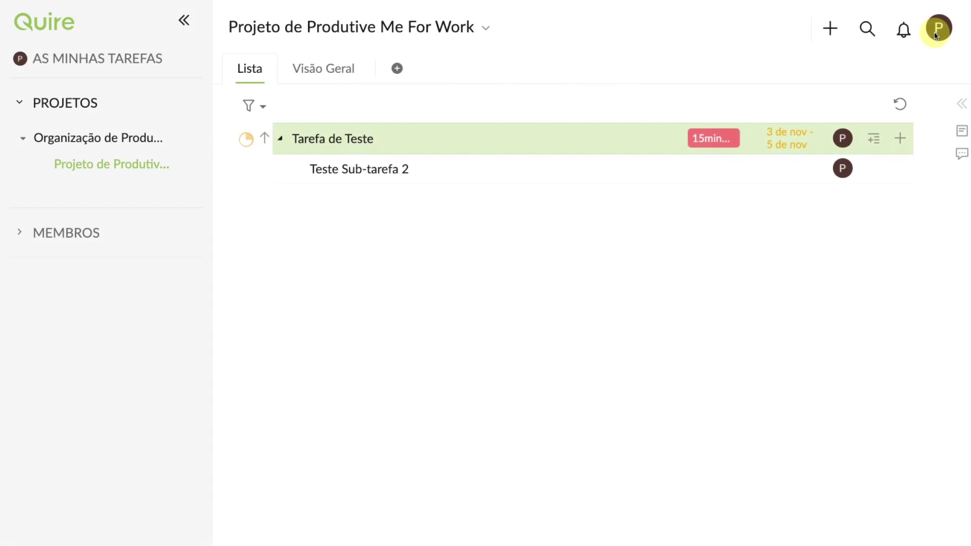
# Step: In Account Settings, set Tema to Escuro Monocromático and return to Tarefa de Teste
pyautogui.click(938, 33)
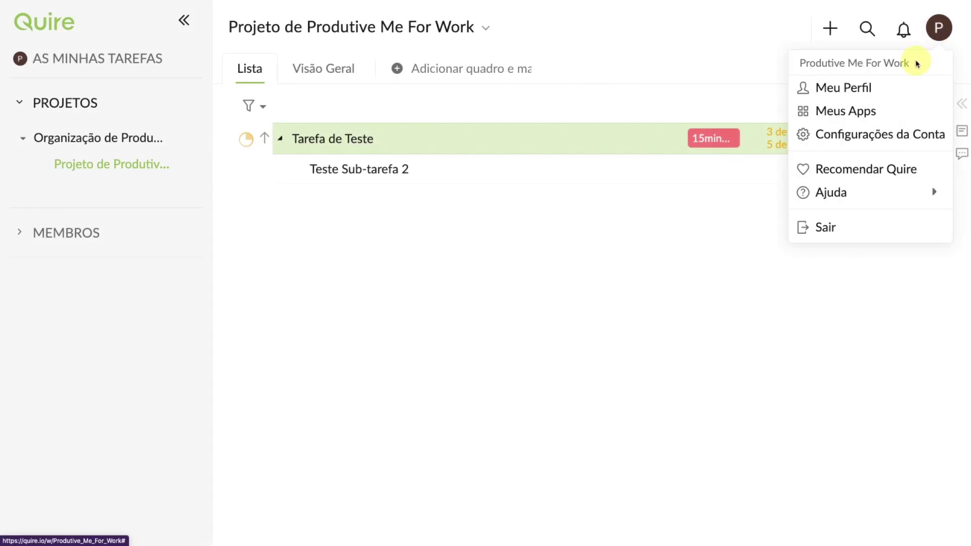
pyautogui.click(866, 136)
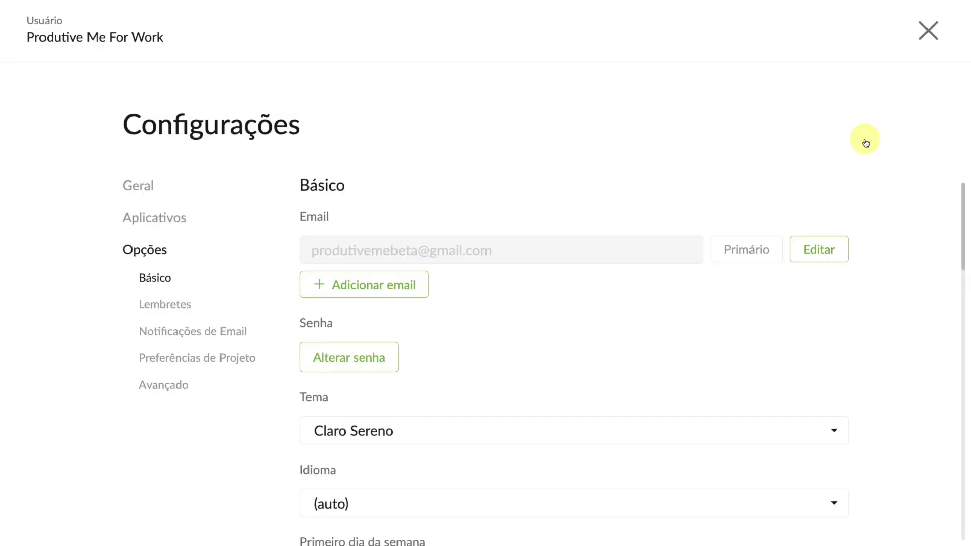
pyautogui.scroll(-5, 550, 226)
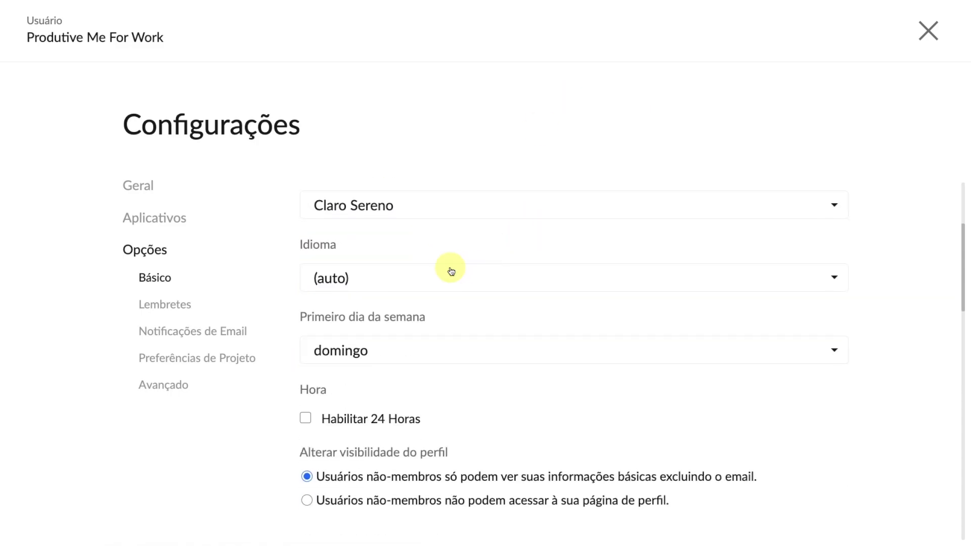
pyautogui.scroll(1, 451, 272)
pyautogui.click(395, 233)
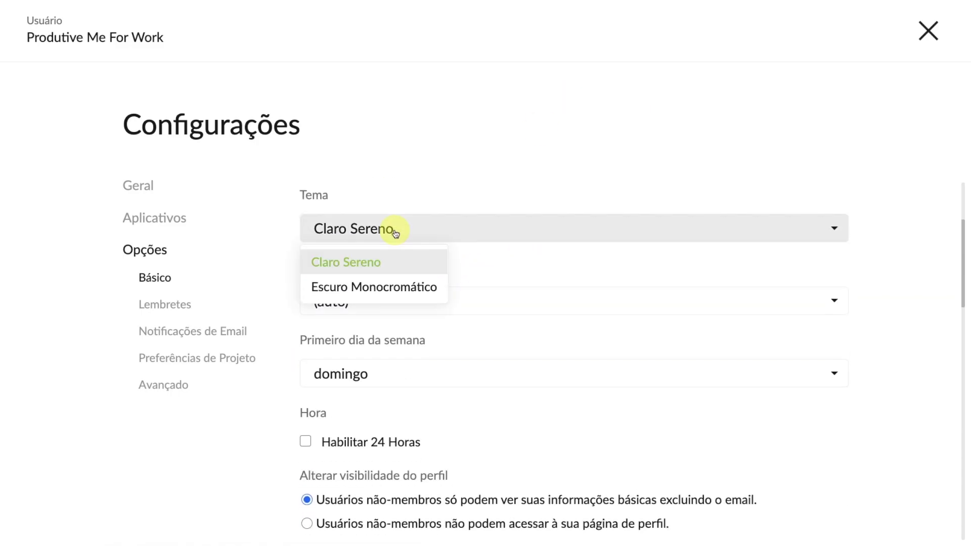
pyautogui.click(402, 288)
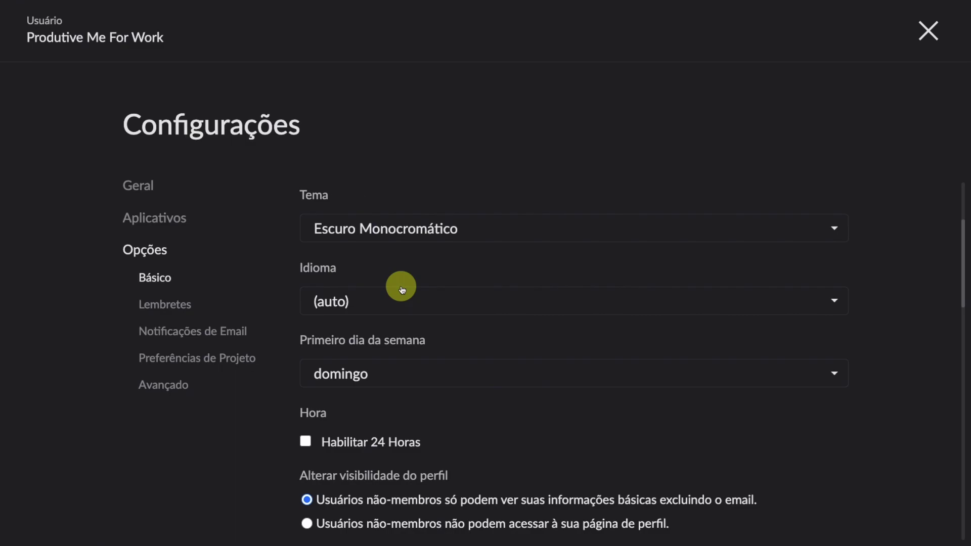
pyautogui.click(926, 31)
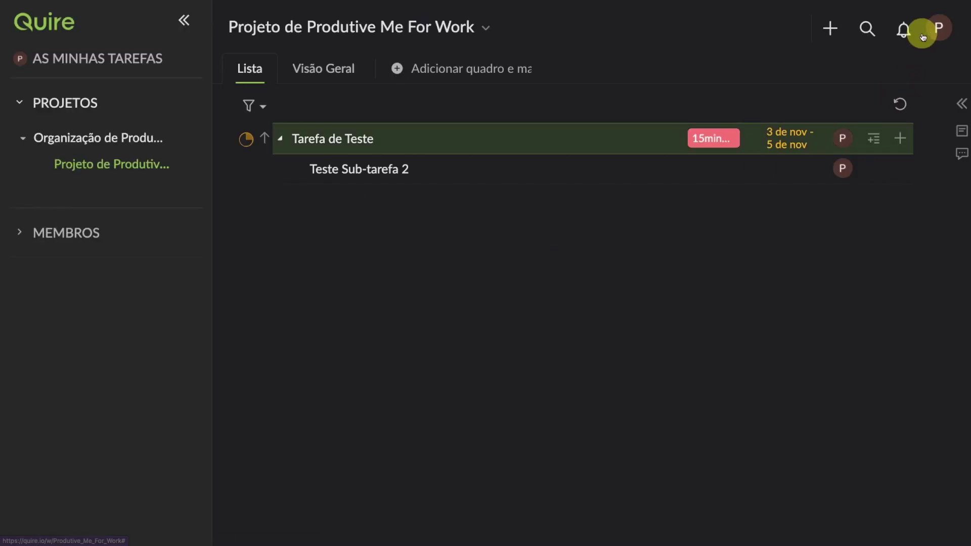
pyautogui.click(498, 151)
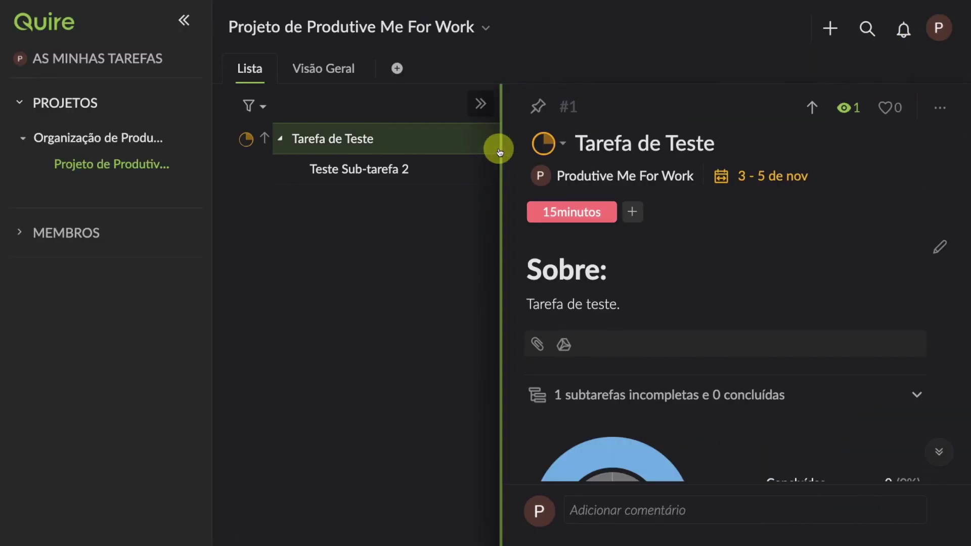
# Step: Scroll through Tarefa de Teste's details, then go to the organization's overview page
pyautogui.scroll(-1, 733, 268)
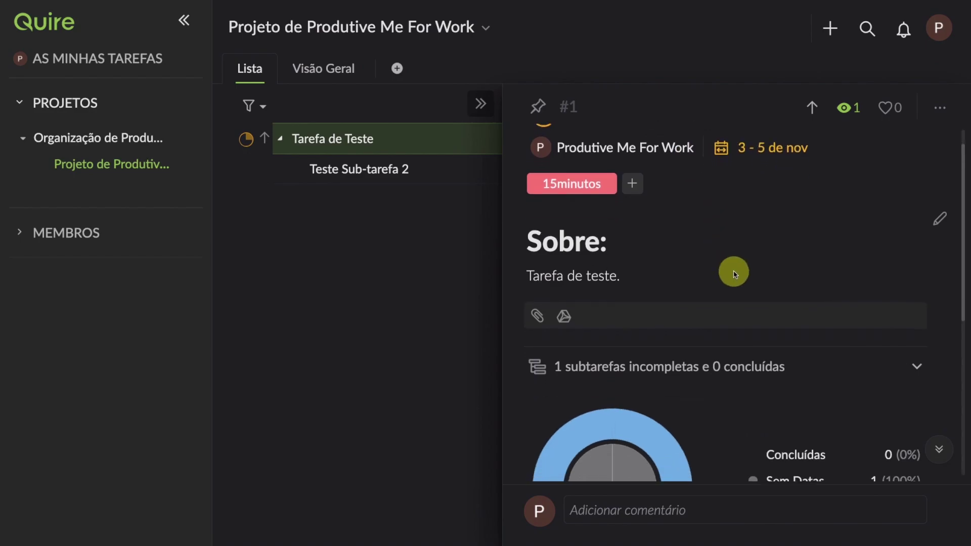
pyautogui.scroll(-6, 734, 274)
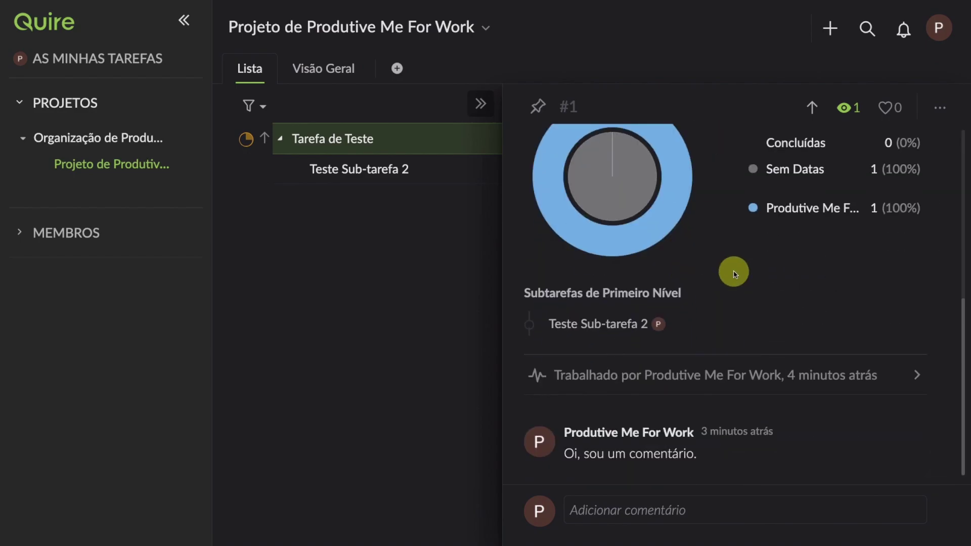
pyautogui.scroll(7, 735, 274)
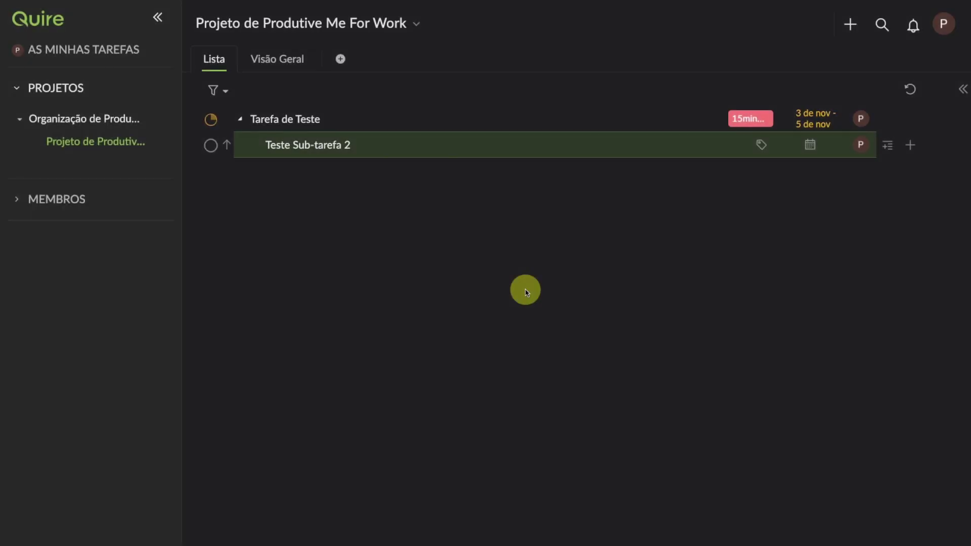
pyautogui.click(78, 122)
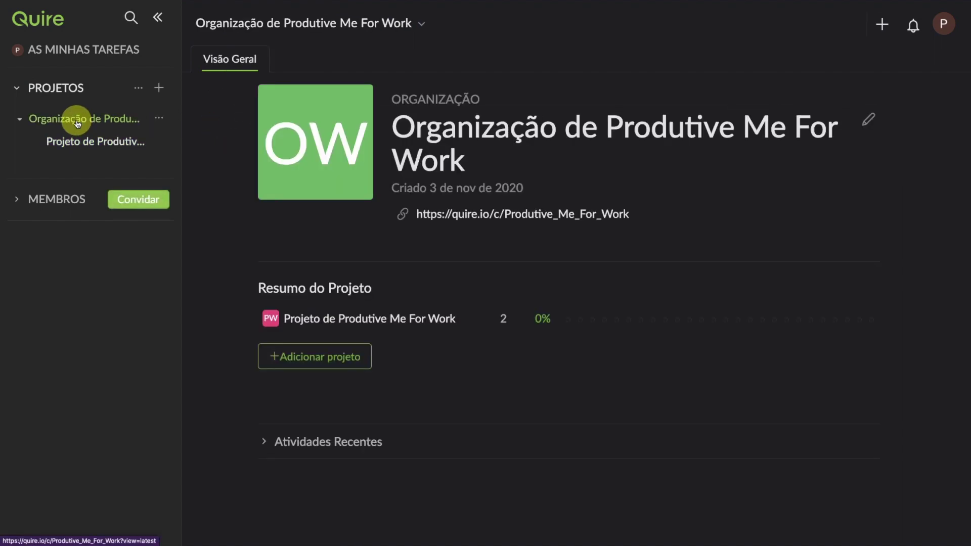
# Step: Give the organization the description 'Projetos do Produtive.me' in its settings
pyautogui.click(868, 120)
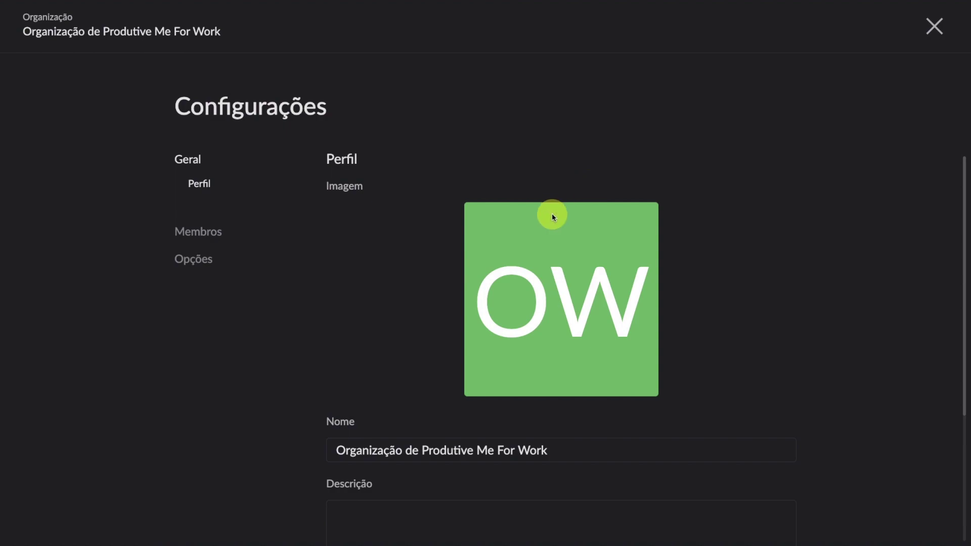
pyautogui.click(537, 447)
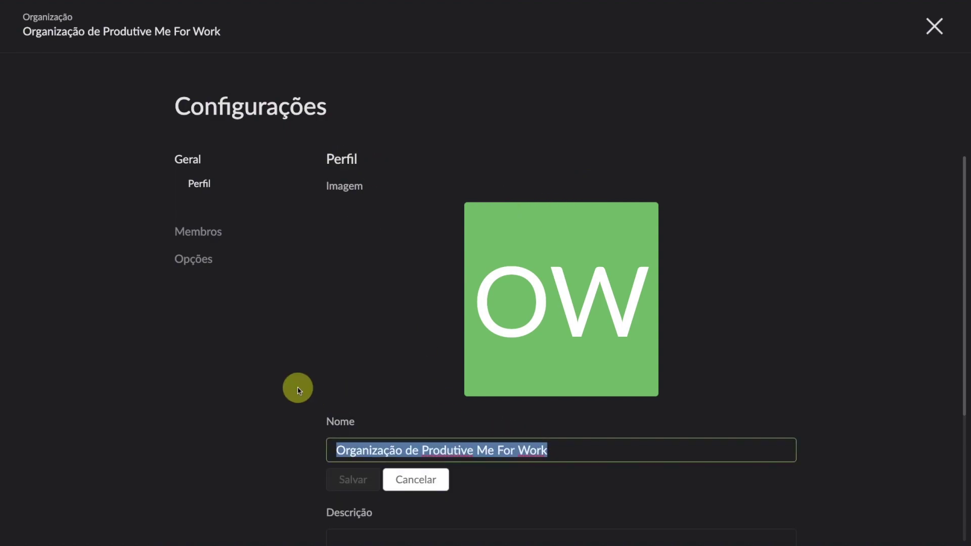
pyautogui.write('Produtive.Me')
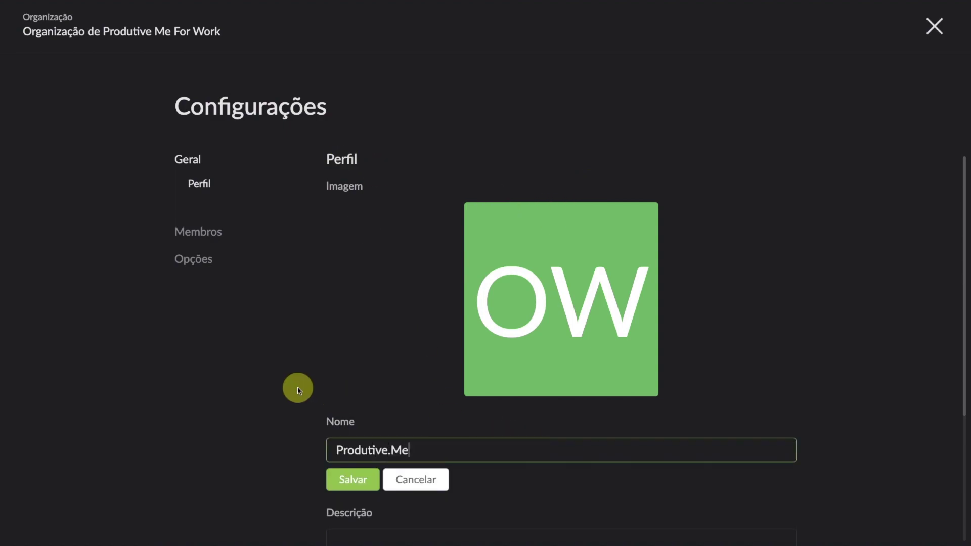
pyautogui.scroll(-5, 384, 478)
pyautogui.click(400, 334)
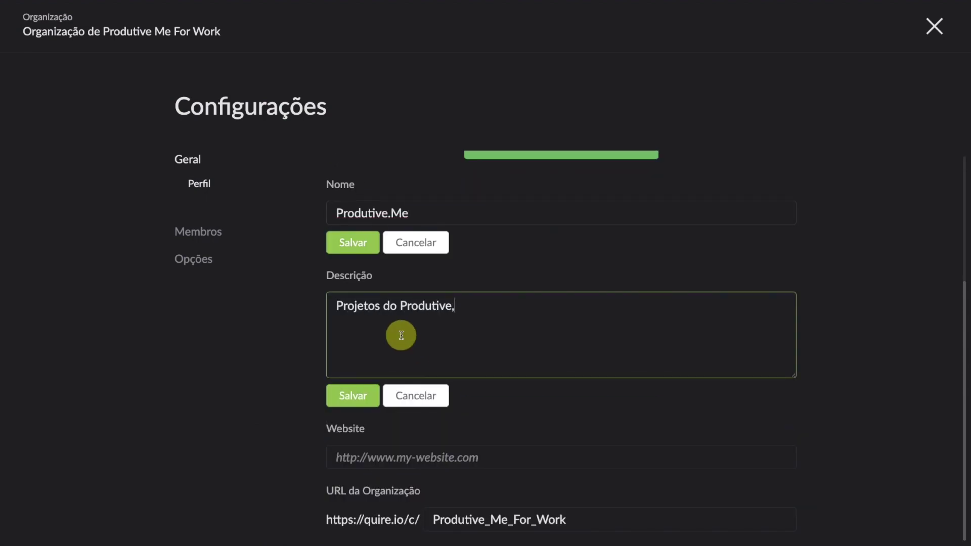
pyautogui.click(352, 396)
pyautogui.click(418, 397)
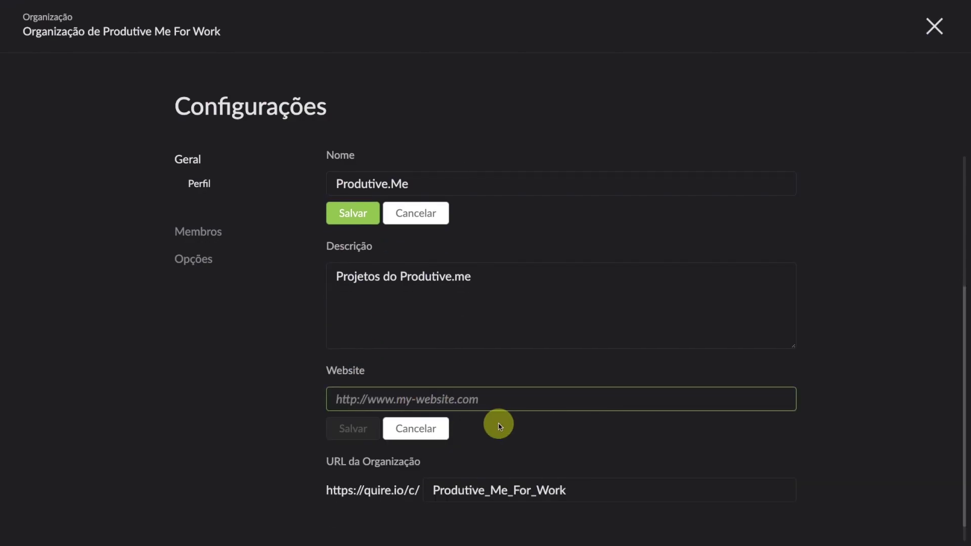
pyautogui.scroll(-1, 446, 443)
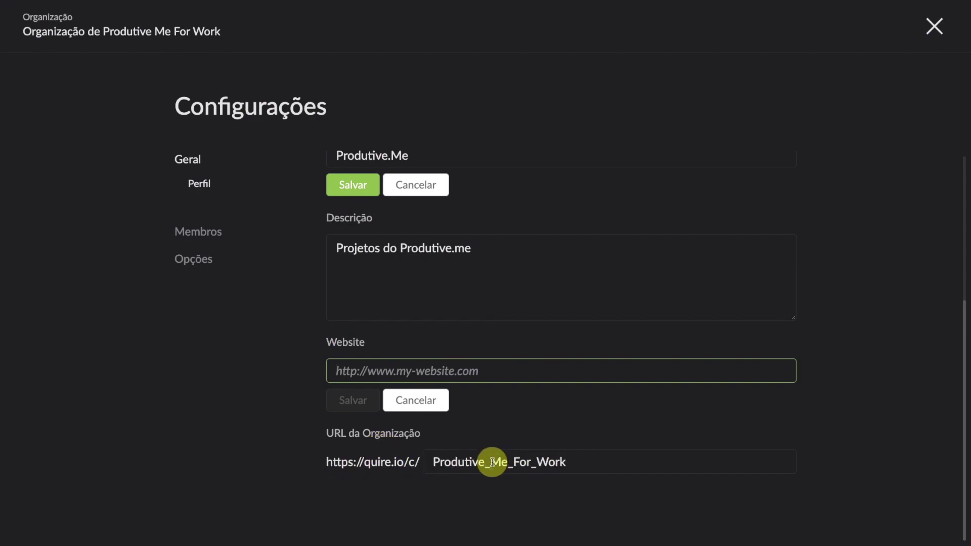
pyautogui.scroll(5, 537, 469)
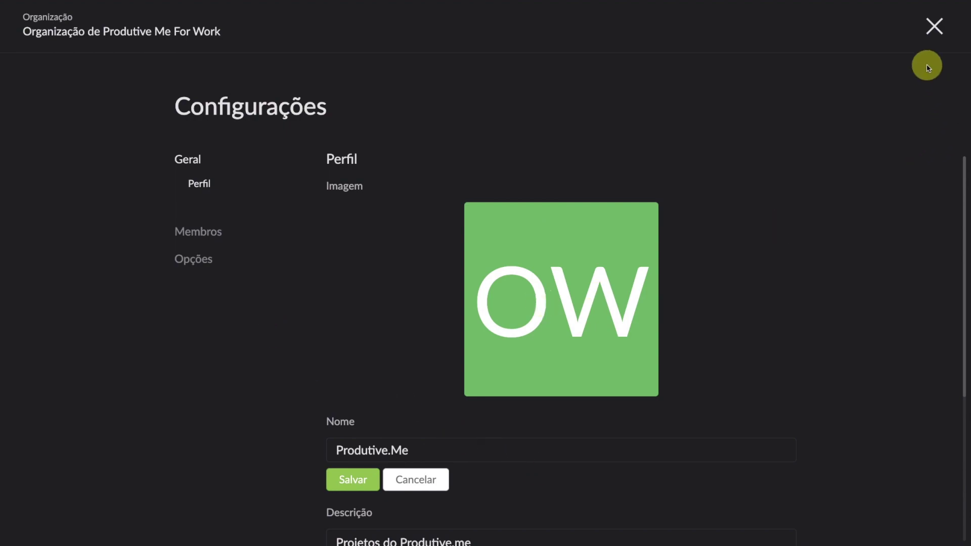
pyautogui.click(931, 21)
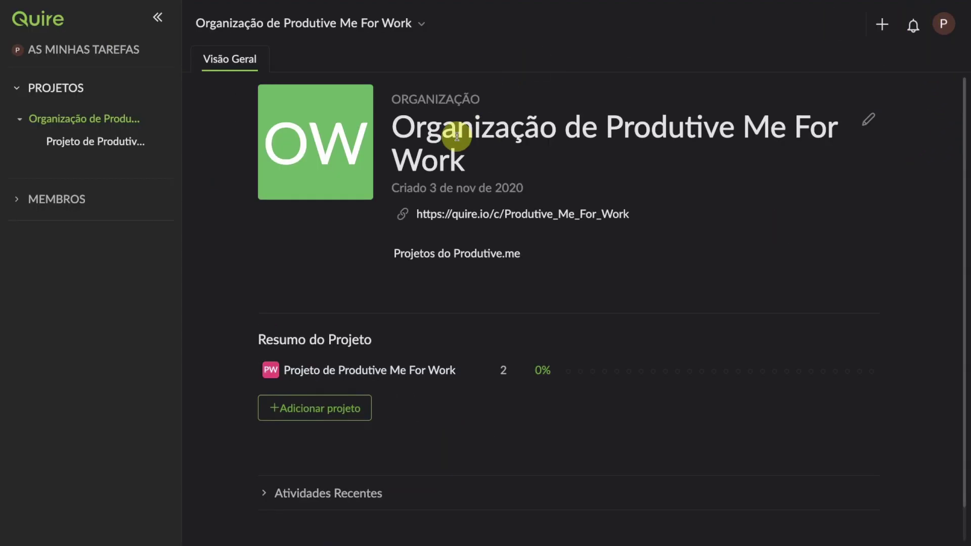
# Step: Rename the organization to 'Produtive.me' and save it
pyautogui.click(859, 122)
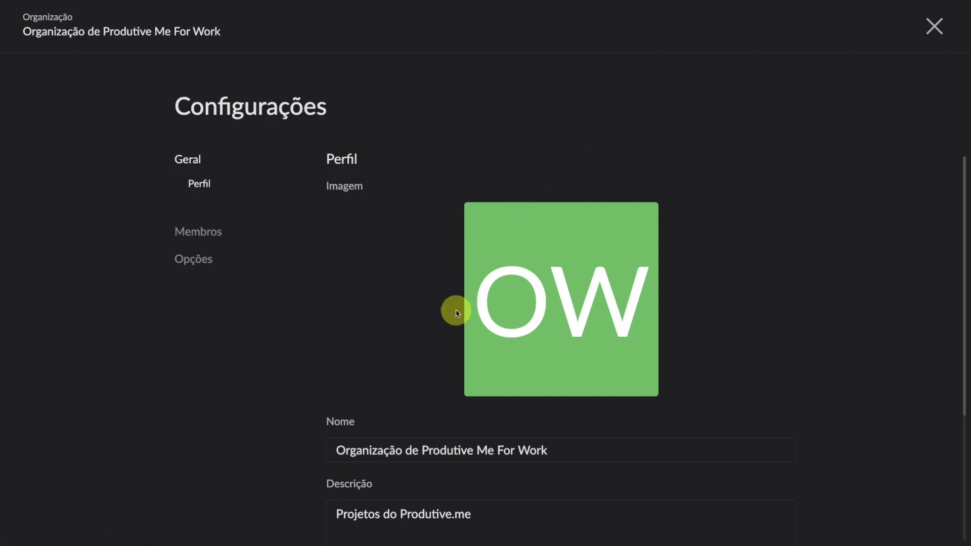
pyautogui.scroll(-3, 455, 312)
pyautogui.click(551, 313)
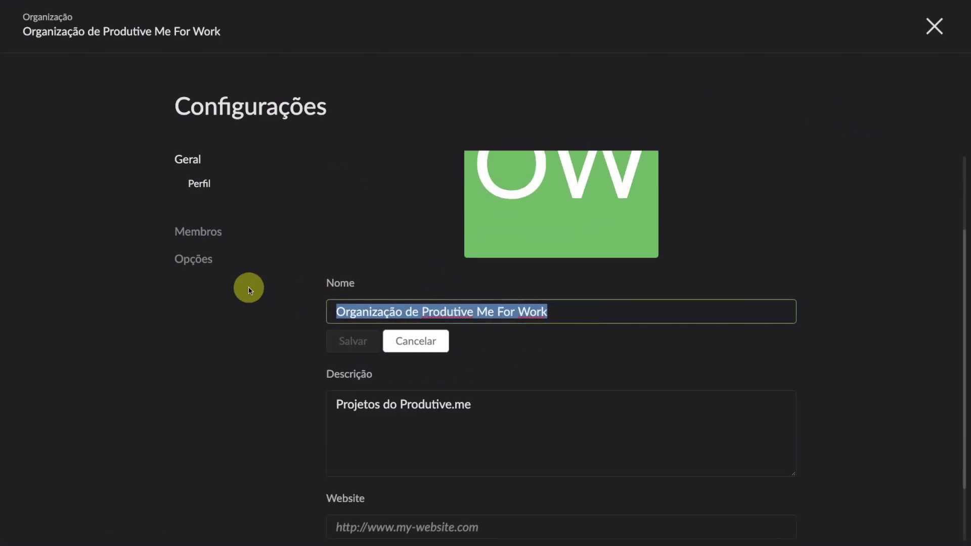
pyautogui.write('Produtive.me')
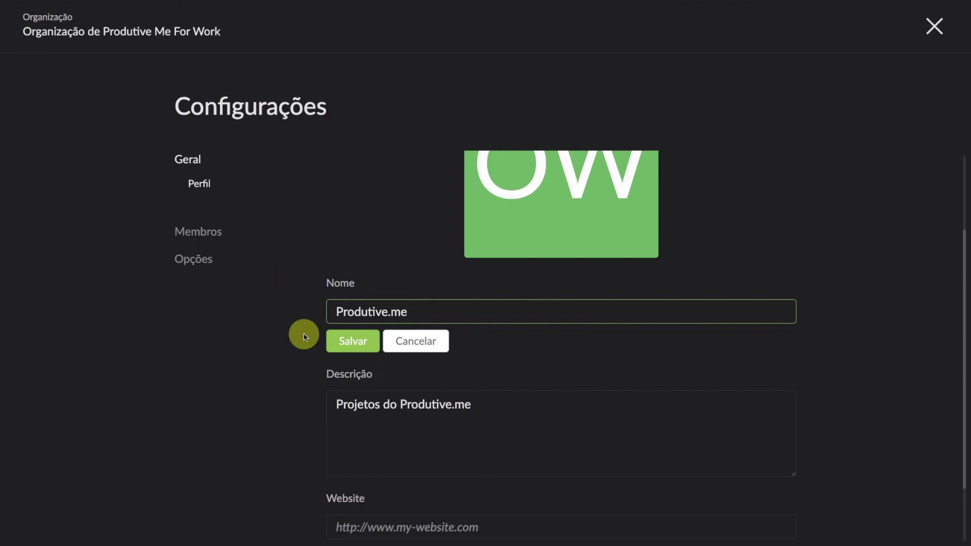
pyautogui.click(356, 340)
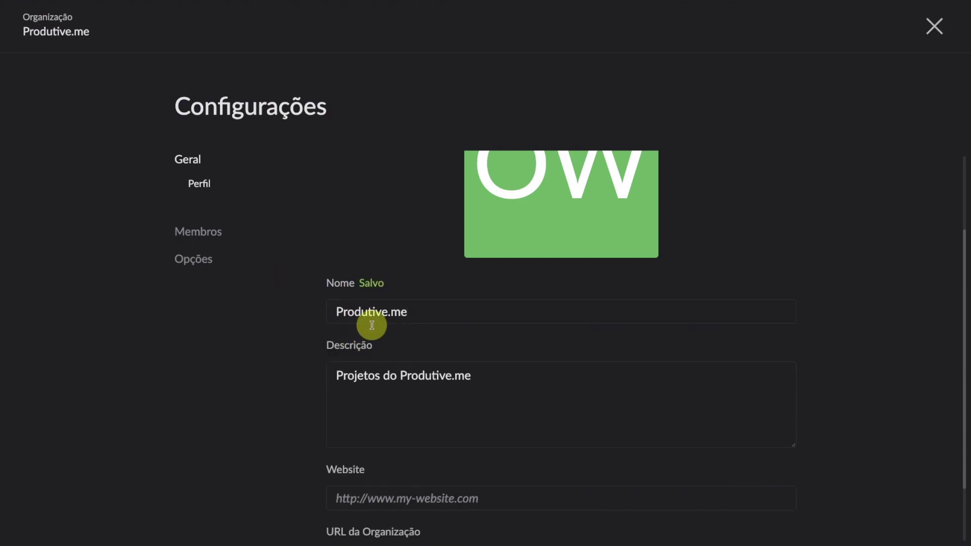
pyautogui.scroll(-2, 430, 344)
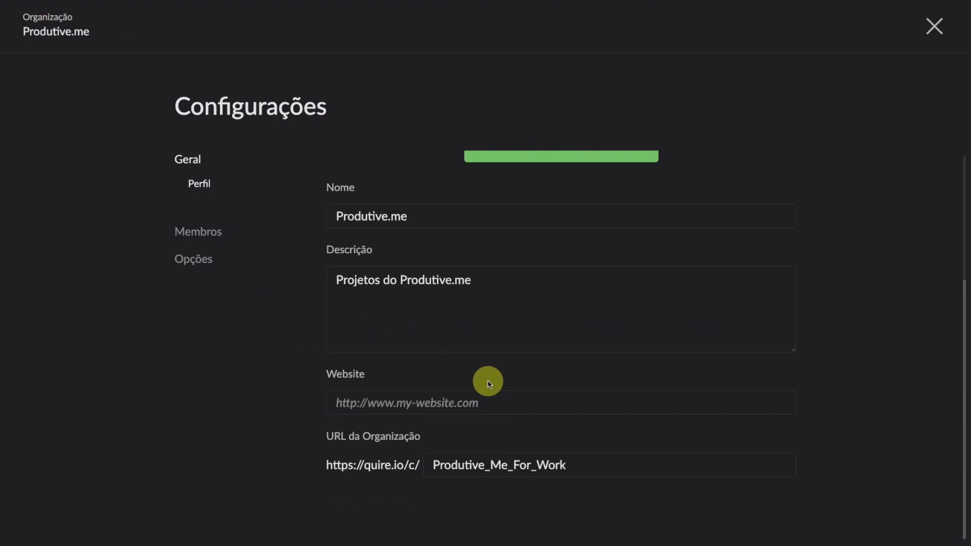
pyautogui.scroll(5, 487, 379)
pyautogui.click(932, 29)
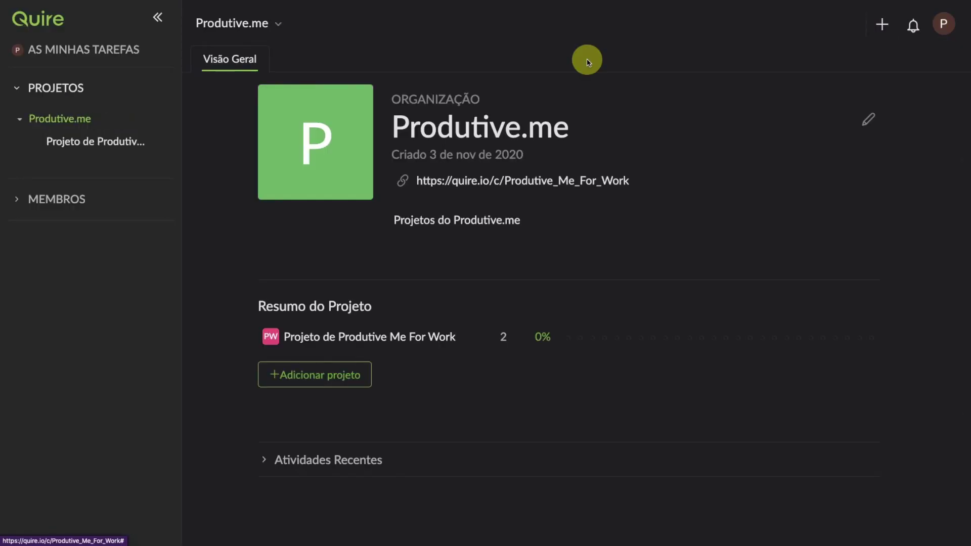
# Step: Change the Projeto de Produtive Me For Work name to 'Conteúdos.' via Editar nome e descrição and save
pyautogui.click(92, 150)
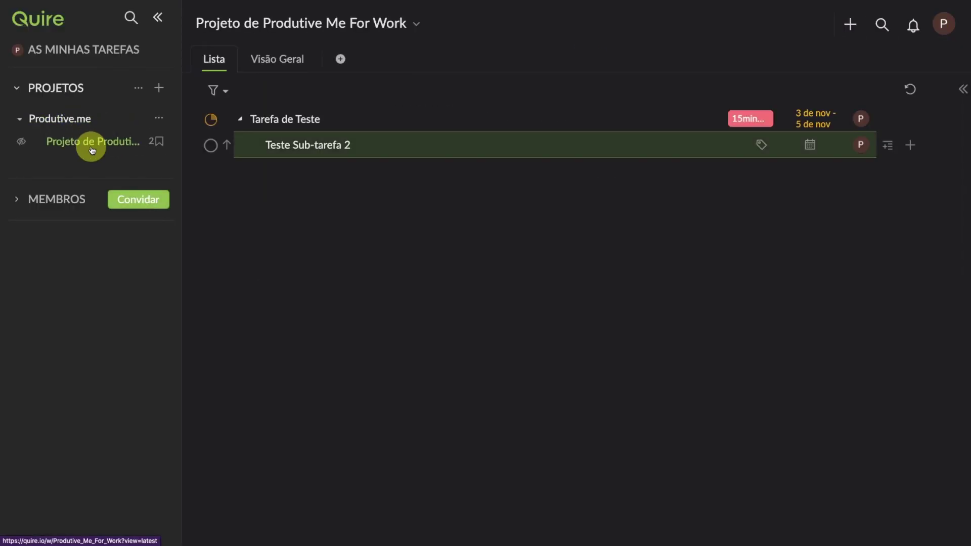
pyautogui.click(419, 26)
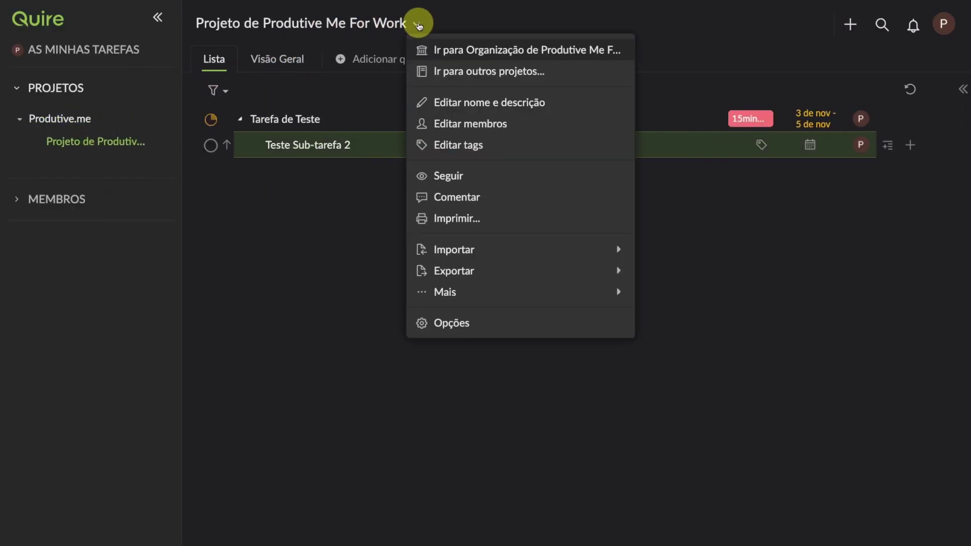
pyautogui.click(487, 102)
pyautogui.click(514, 452)
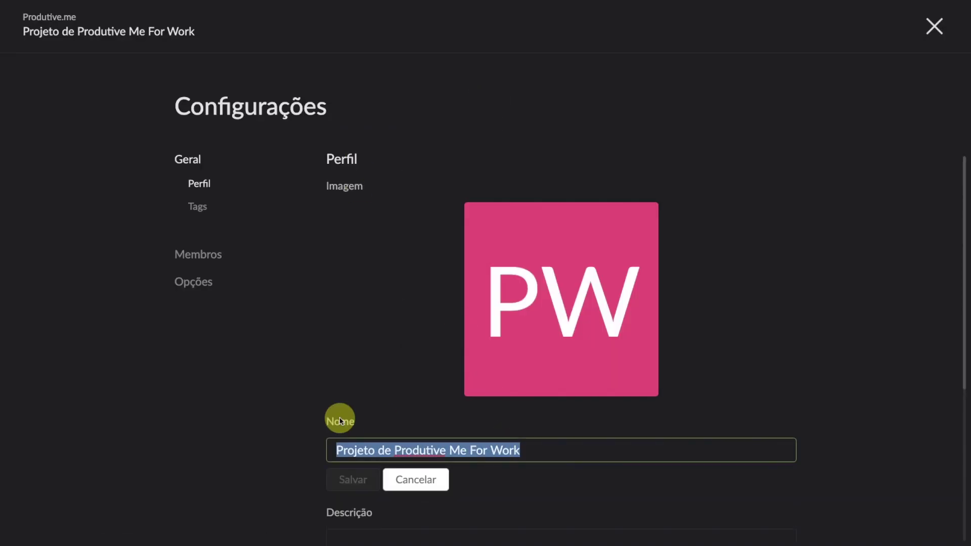
pyautogui.write('Conteúdos.')
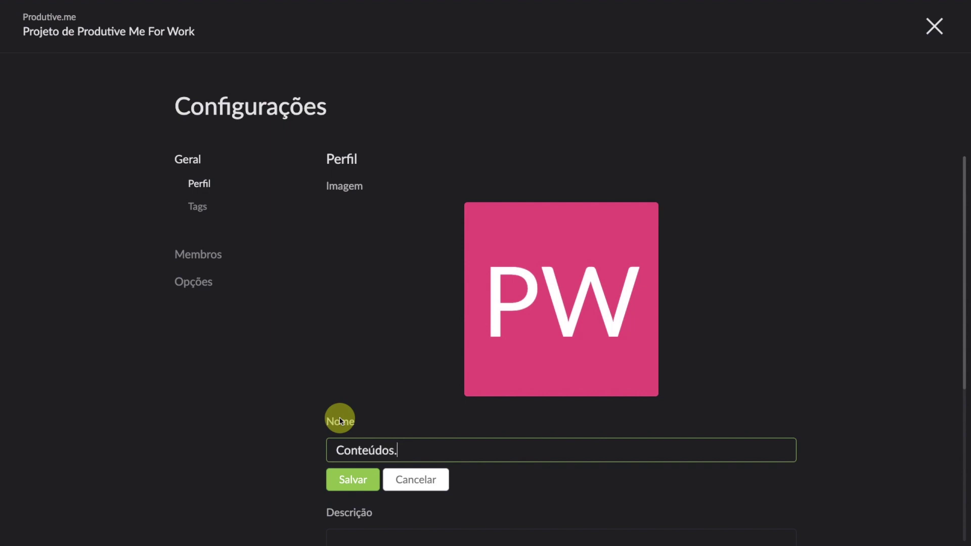
pyautogui.scroll(-6, 340, 421)
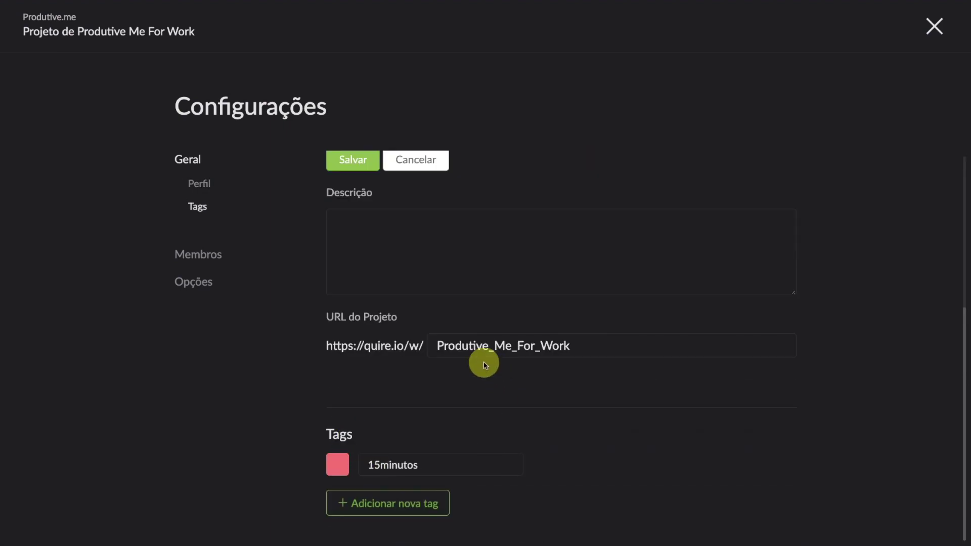
pyautogui.scroll(6, 481, 232)
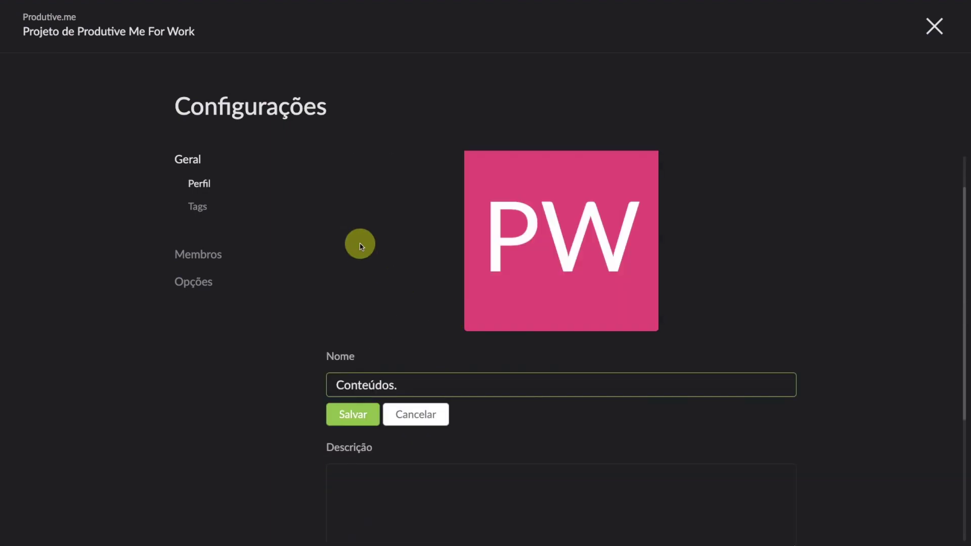
pyautogui.click(353, 419)
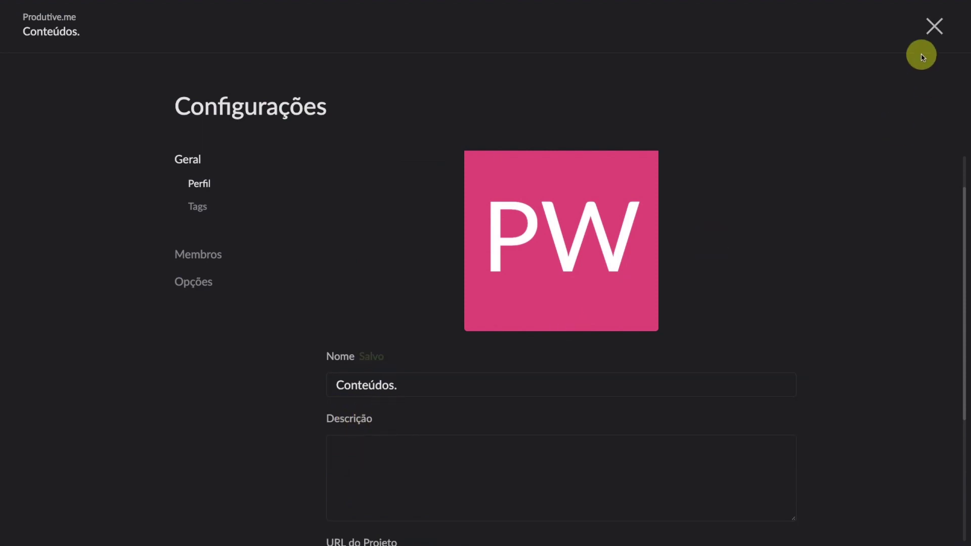
pyautogui.click(935, 31)
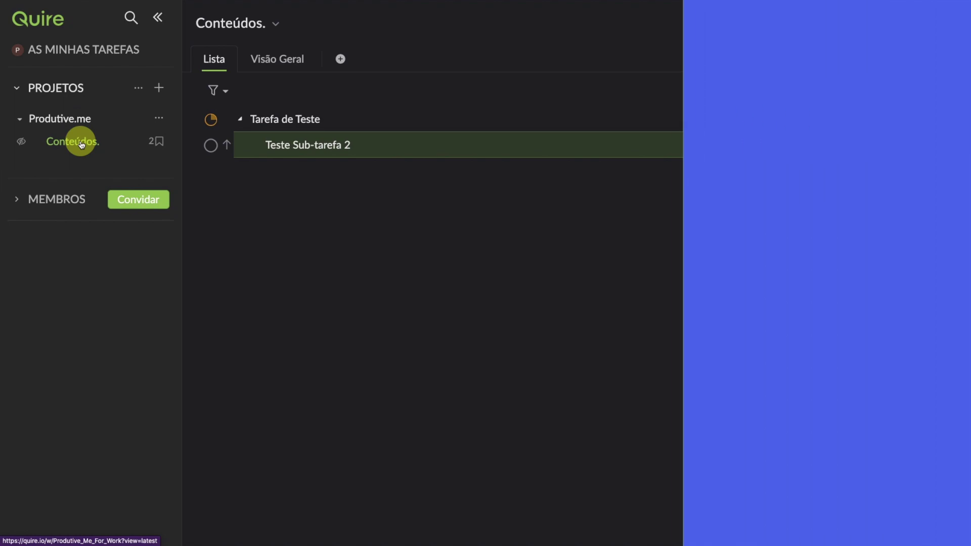
pyautogui.click(72, 124)
pyautogui.click(62, 141)
pyautogui.click(159, 118)
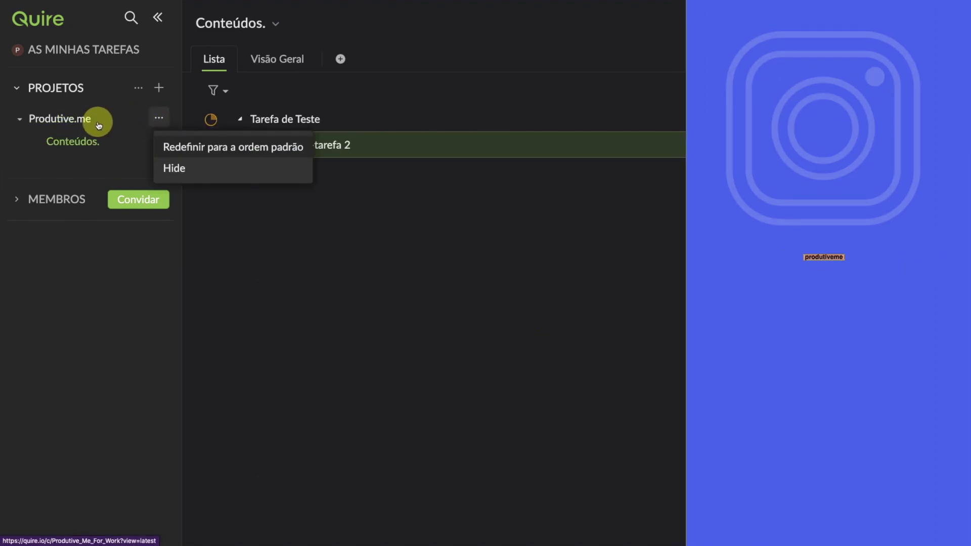
pyautogui.click(80, 120)
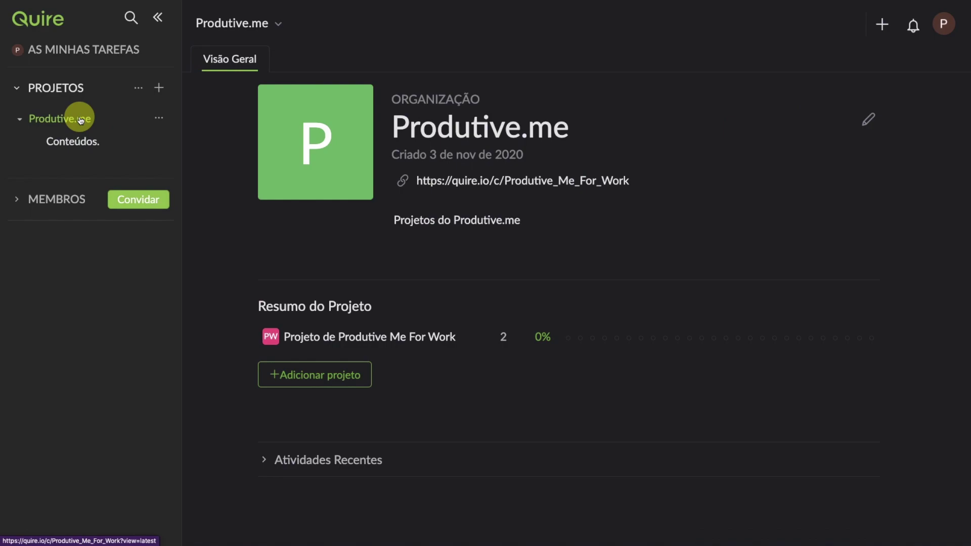
pyautogui.click(81, 137)
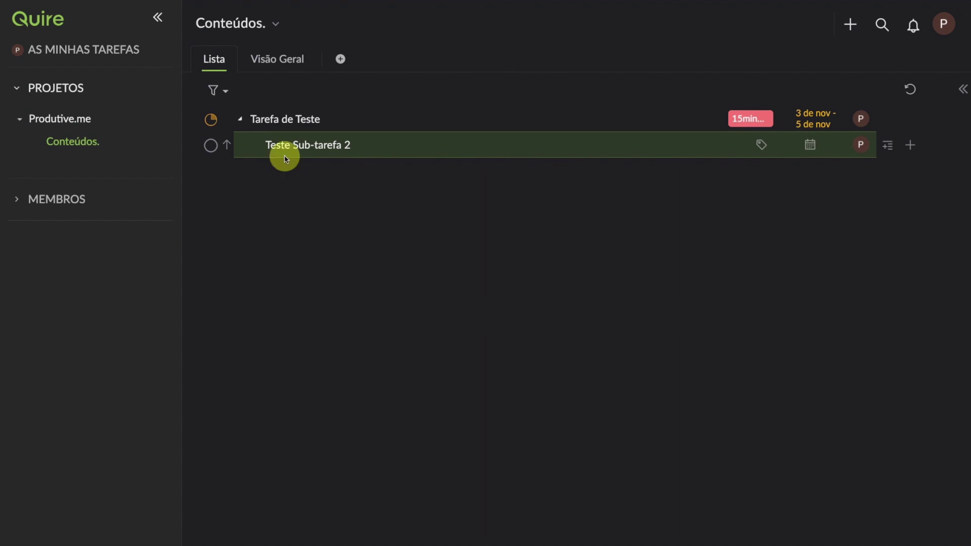
# Step: Scroll through the Visão Geral progress statistics and expand Atividades Recentes
pyautogui.click(265, 66)
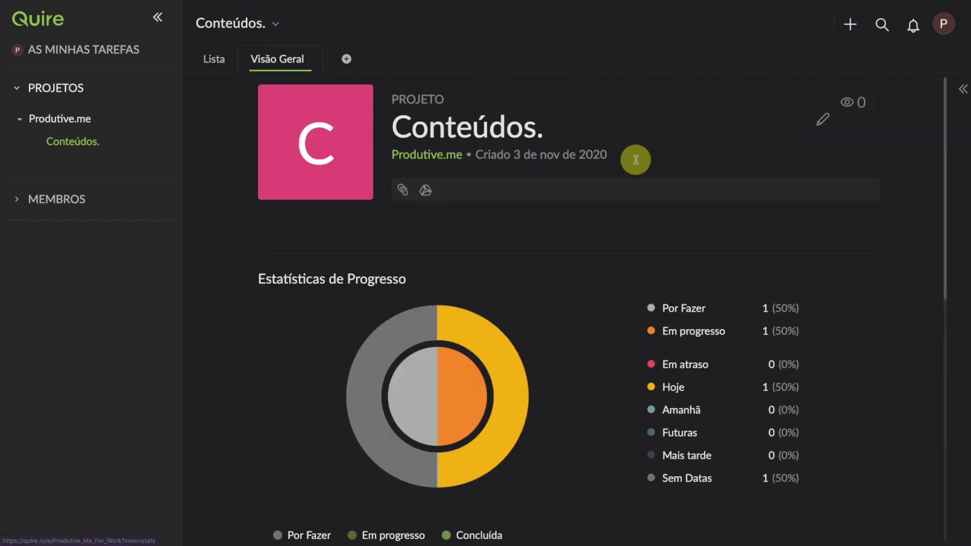
pyautogui.scroll(-1, 555, 221)
pyautogui.scroll(1, 555, 221)
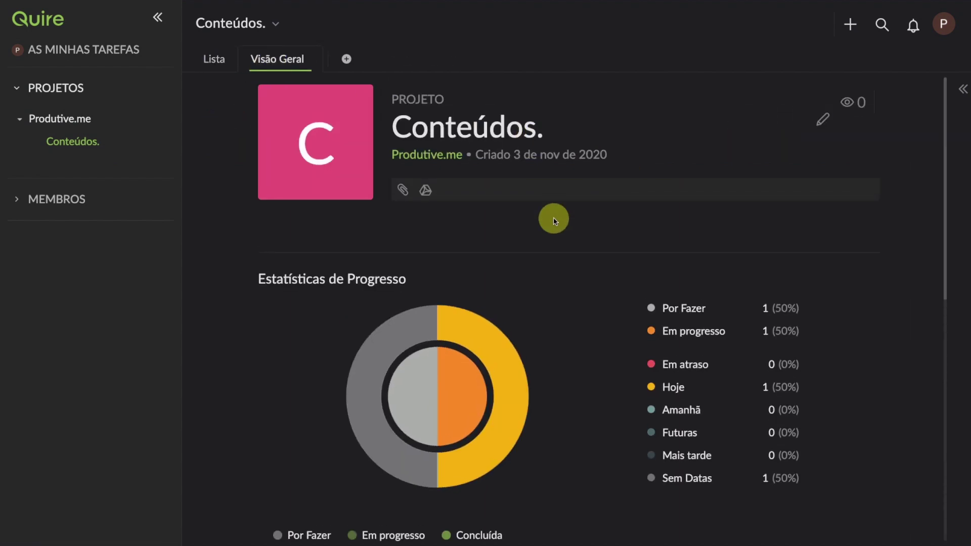
pyautogui.scroll(-2, 555, 221)
pyautogui.scroll(-1, 555, 221)
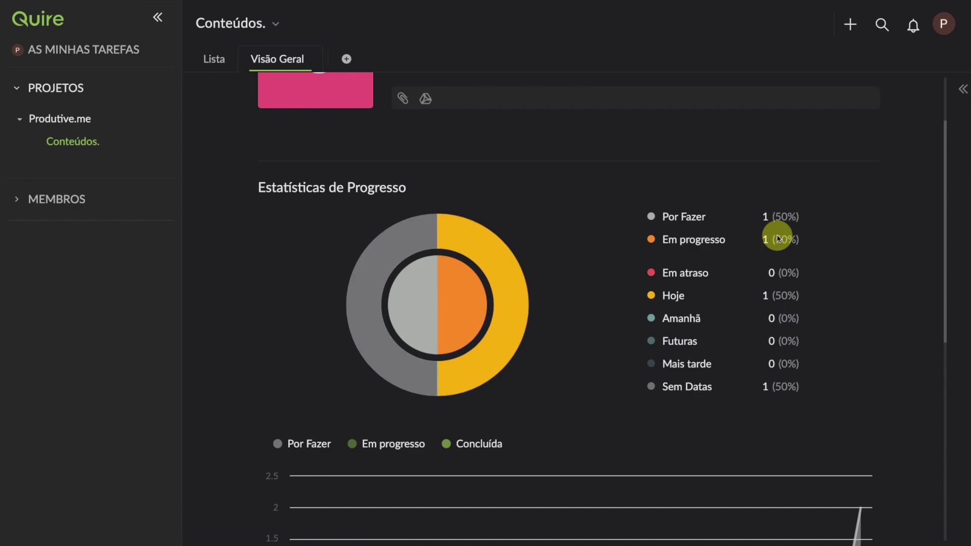
pyautogui.scroll(-5, 788, 270)
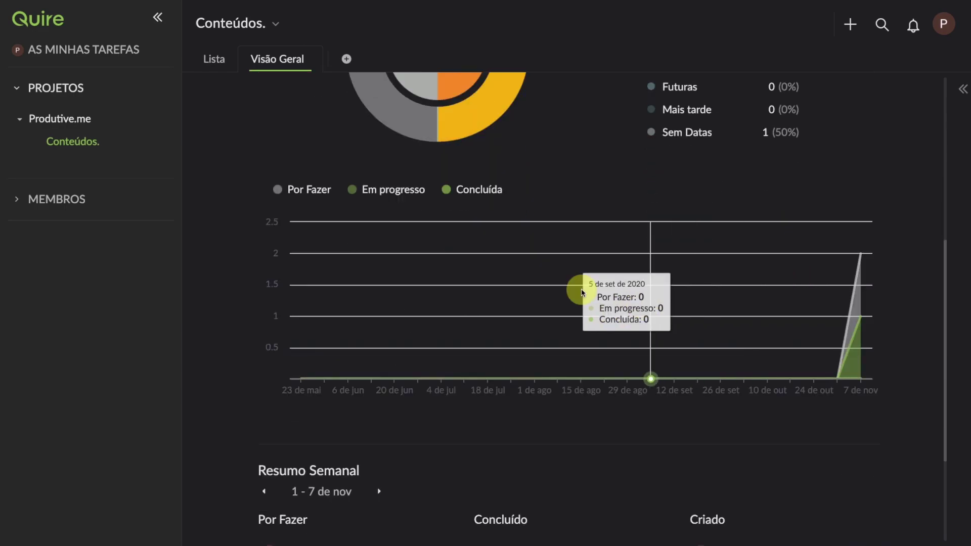
pyautogui.scroll(-2, 575, 354)
pyautogui.scroll(-2, 576, 363)
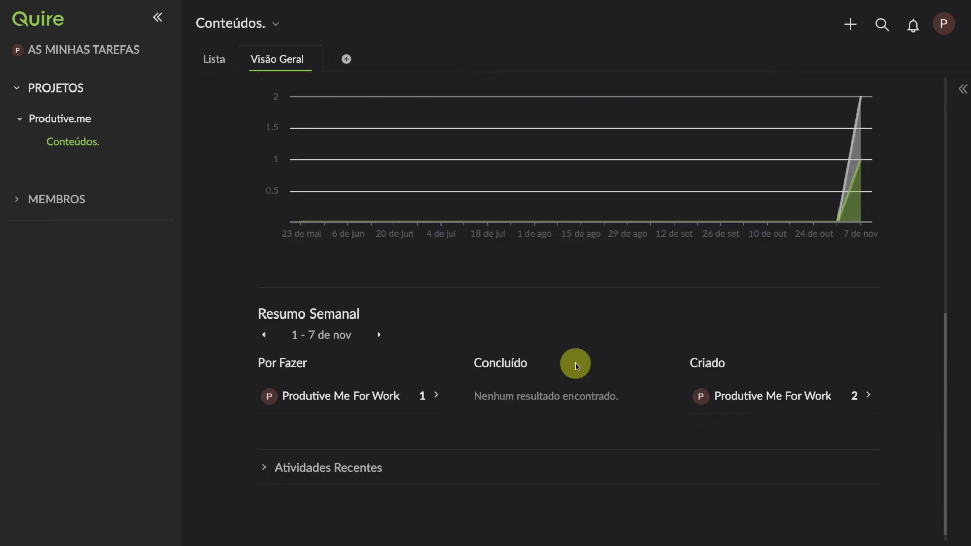
pyautogui.click(258, 457)
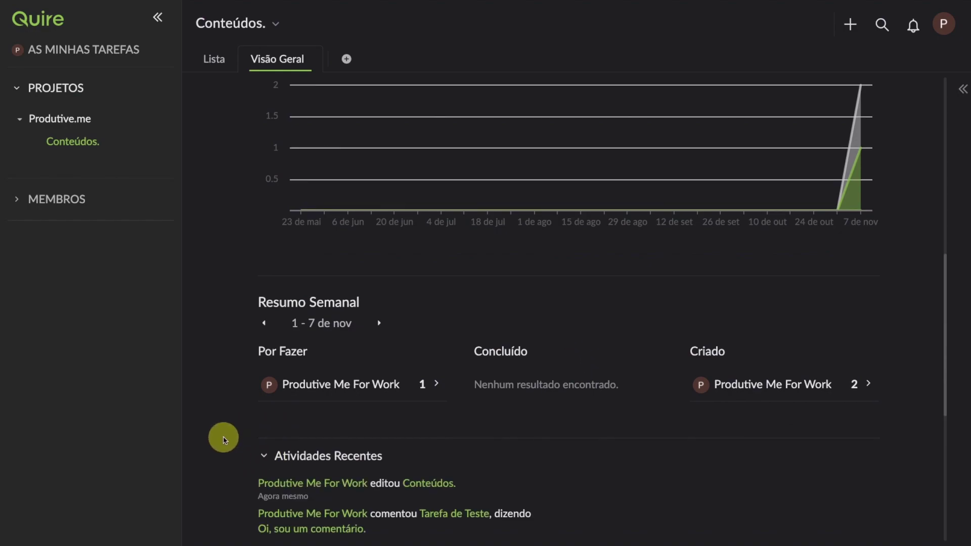
pyautogui.scroll(10, 225, 440)
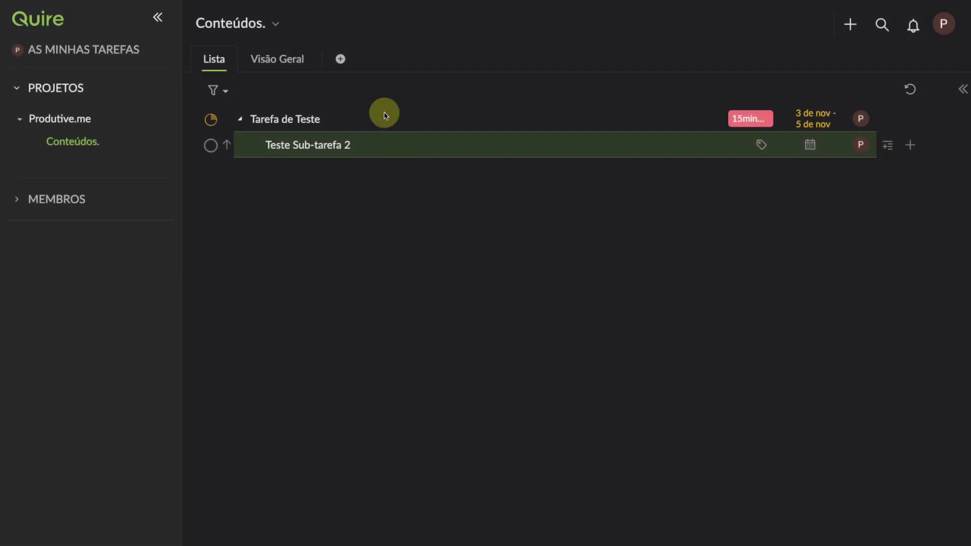
# Step: Create a Kanban board with a mauve icon using the default (Padrão) template
pyautogui.click(340, 60)
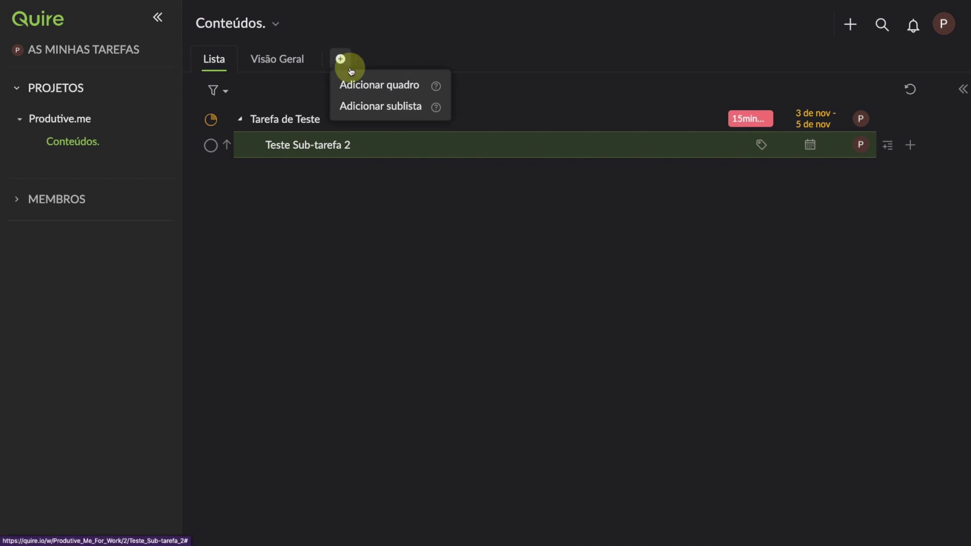
pyautogui.click(385, 91)
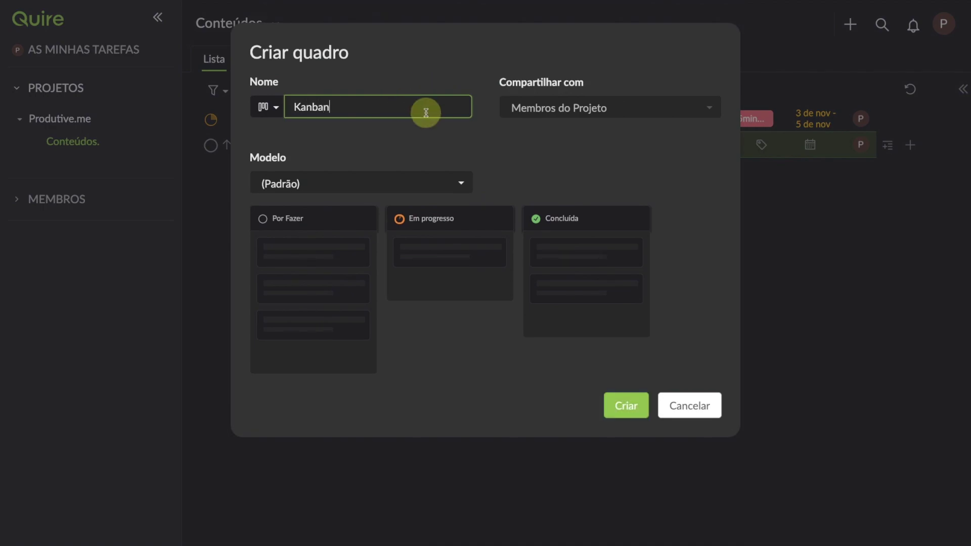
pyautogui.click(276, 107)
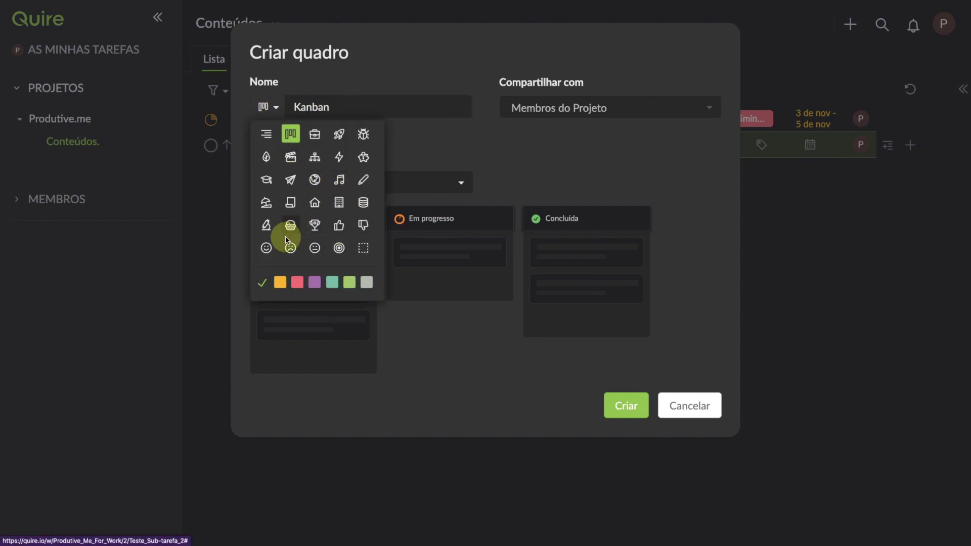
pyautogui.click(317, 284)
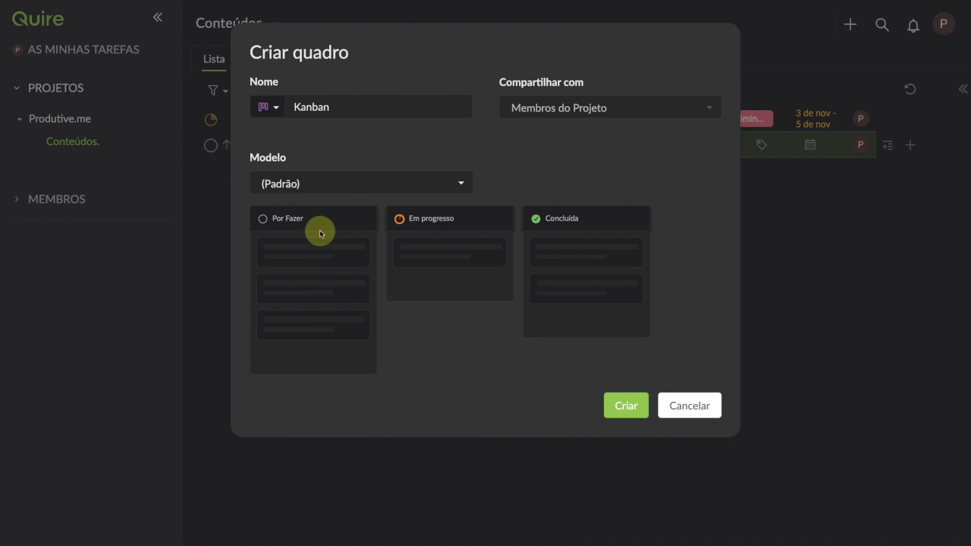
pyautogui.click(365, 109)
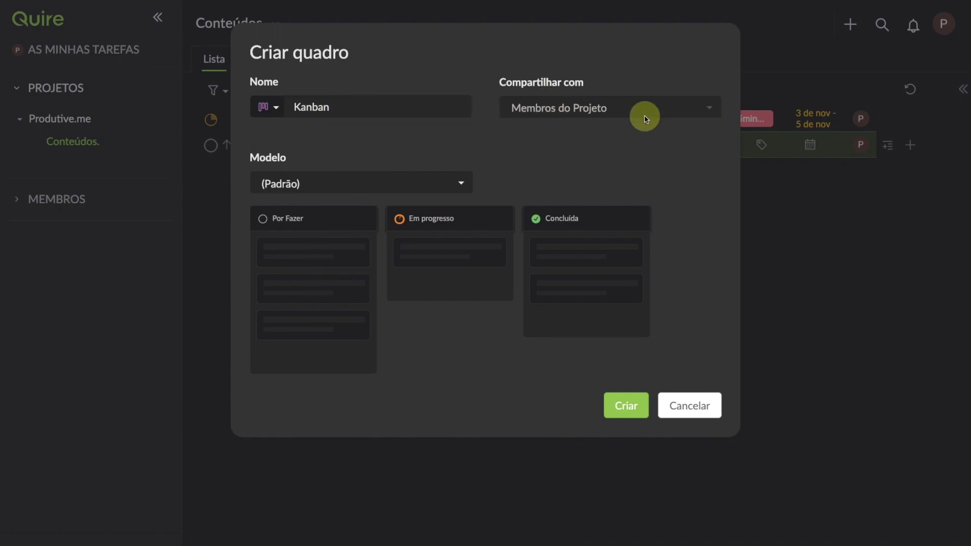
pyautogui.click(379, 191)
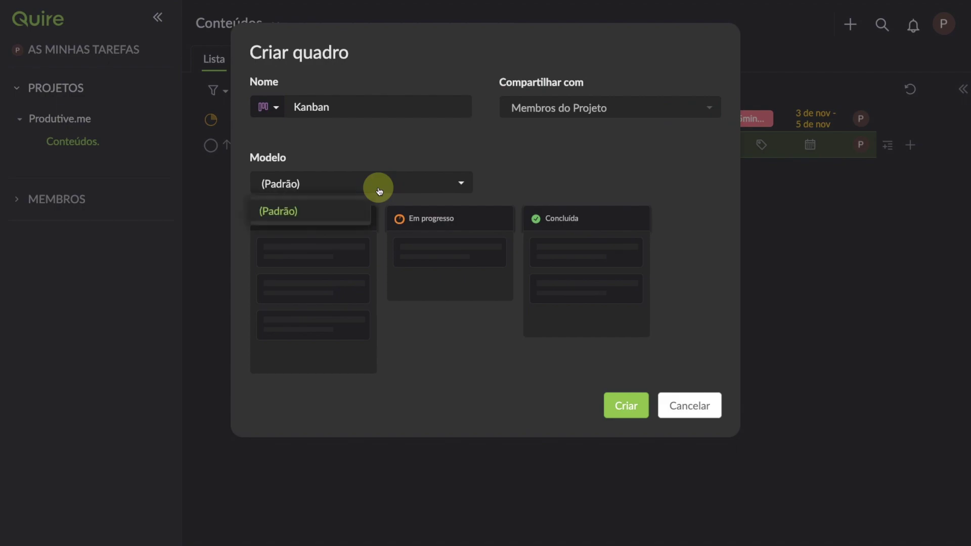
pyautogui.click(321, 210)
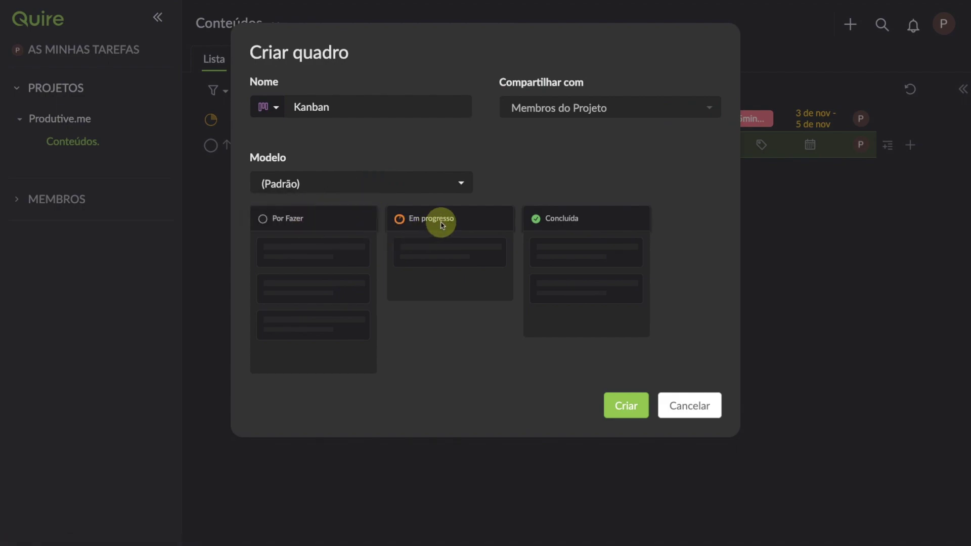
pyautogui.click(641, 412)
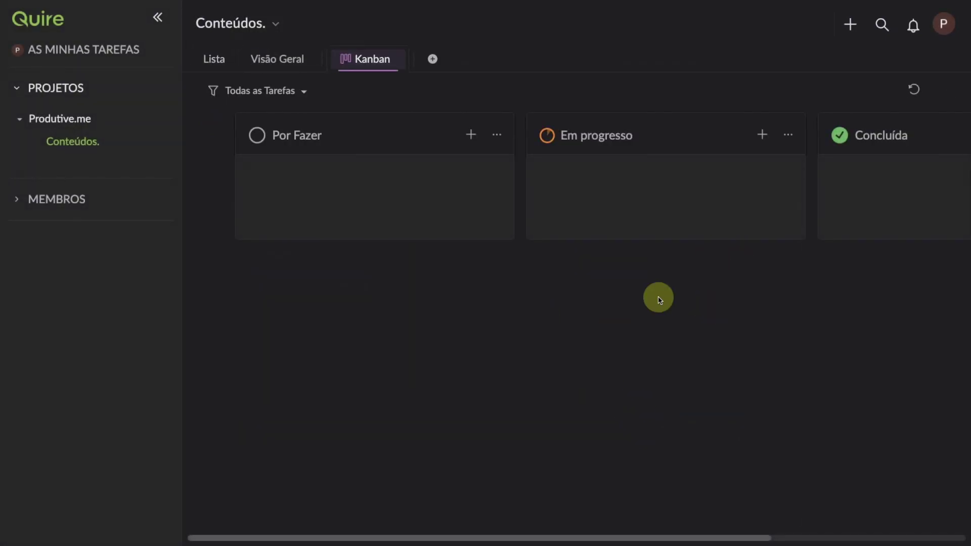
# Step: Set Tarefa de Teste's Quadro to Kanban from its details and view it on the board
pyautogui.moveTo(509, 535); pyautogui.dragTo(438, 515)
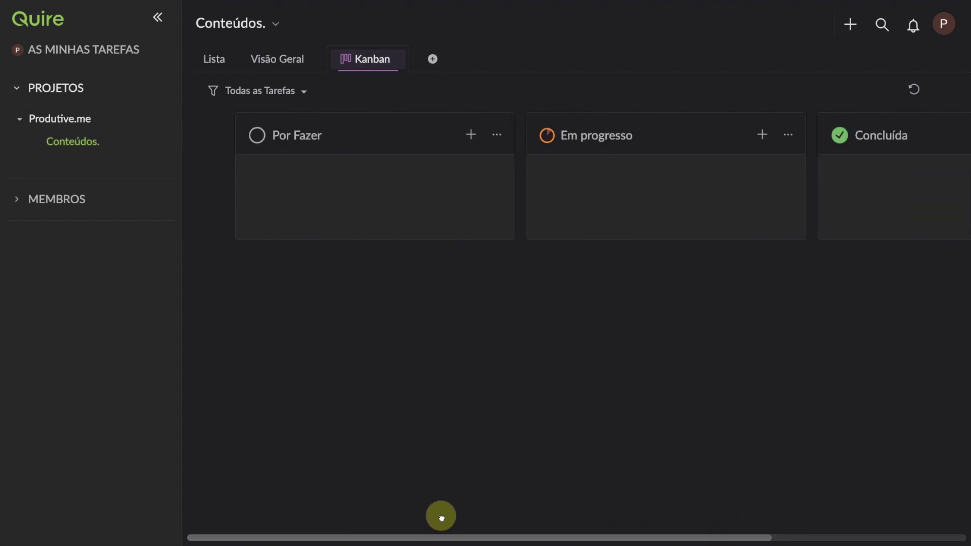
pyautogui.click(276, 60)
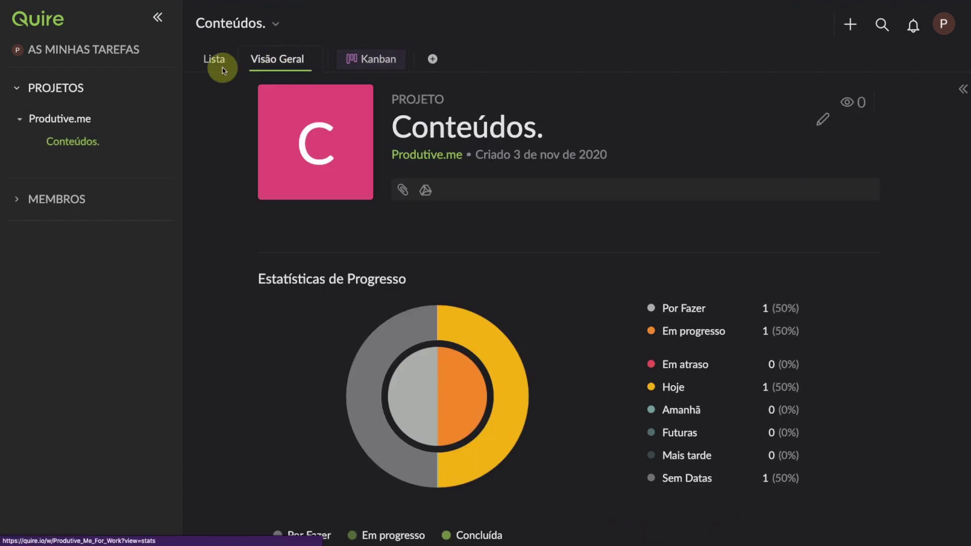
pyautogui.click(208, 63)
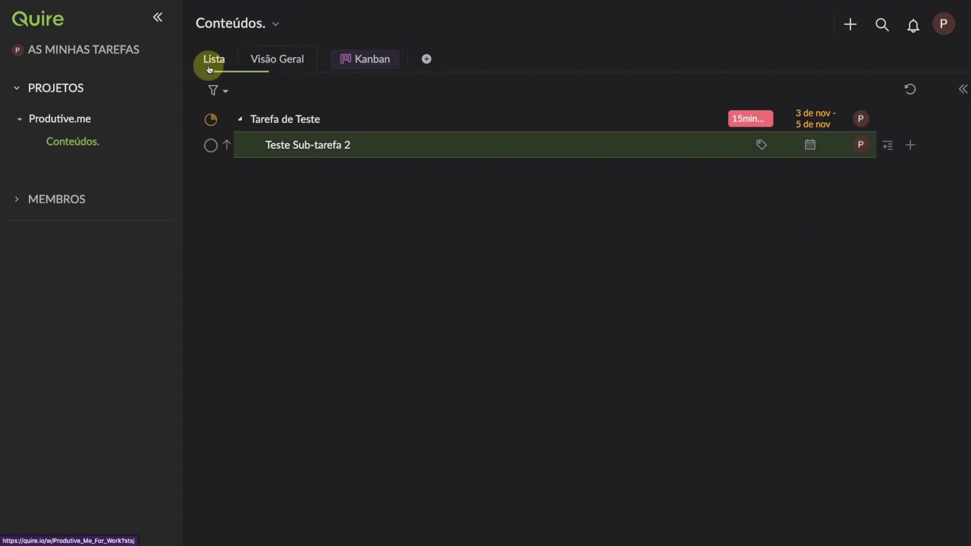
pyautogui.click(338, 123)
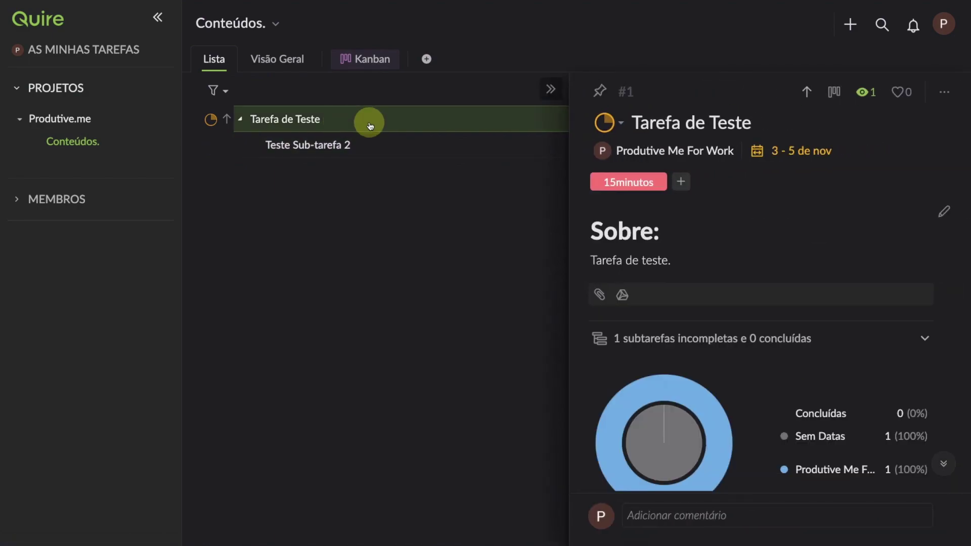
pyautogui.click(833, 96)
pyautogui.click(828, 147)
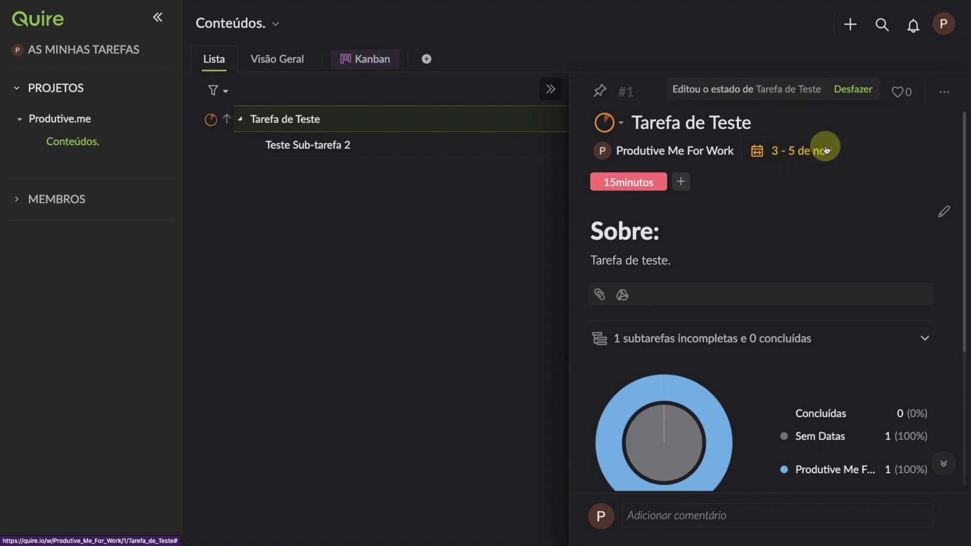
pyautogui.click(868, 124)
pyautogui.click(929, 126)
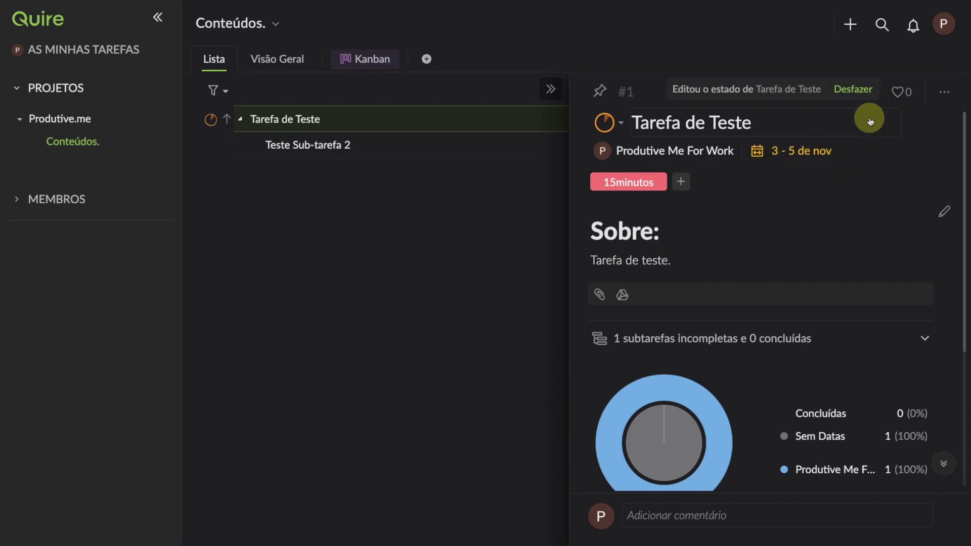
pyautogui.click(370, 59)
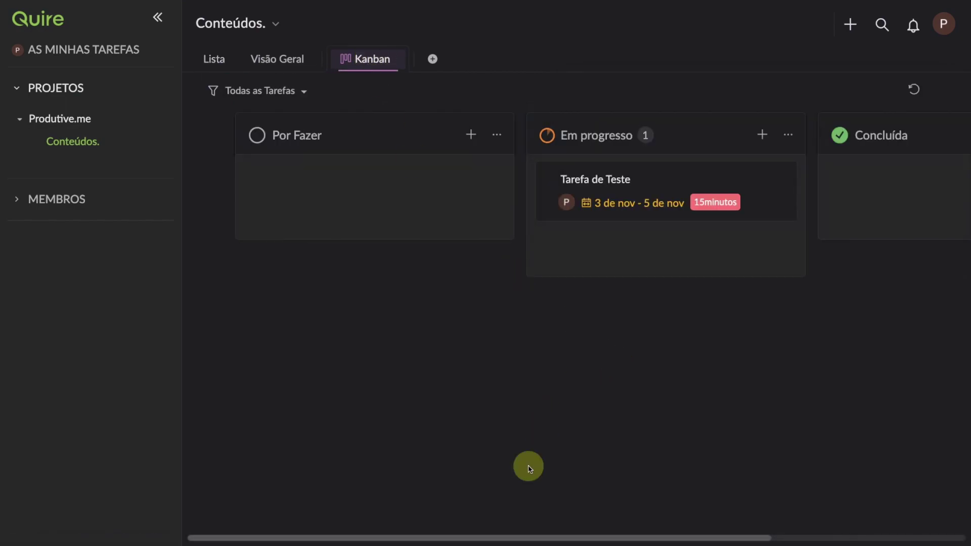
# Step: Create 'Tarefa de Teste 2' in the Por Fazer column and open its card
pyautogui.moveTo(504, 539); pyautogui.dragTo(462, 511)
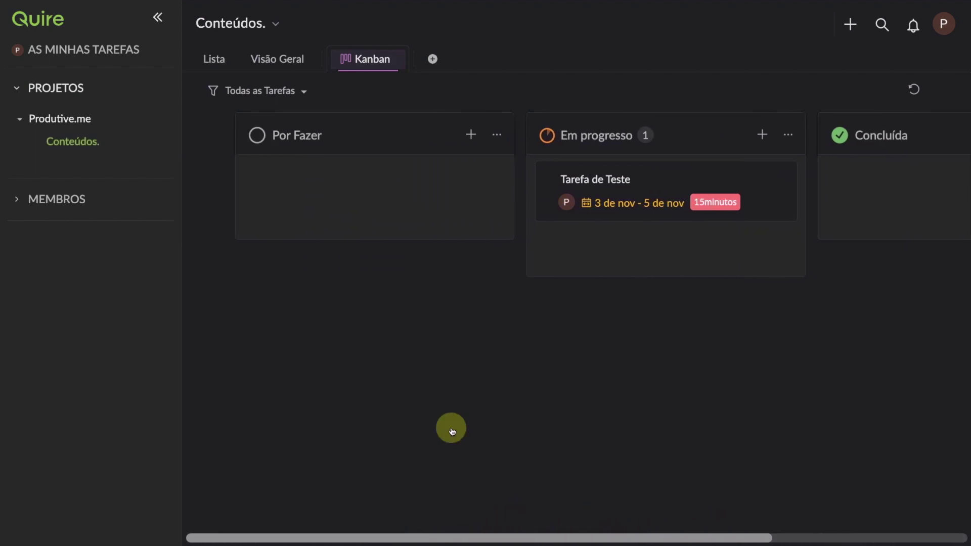
pyautogui.click(471, 136)
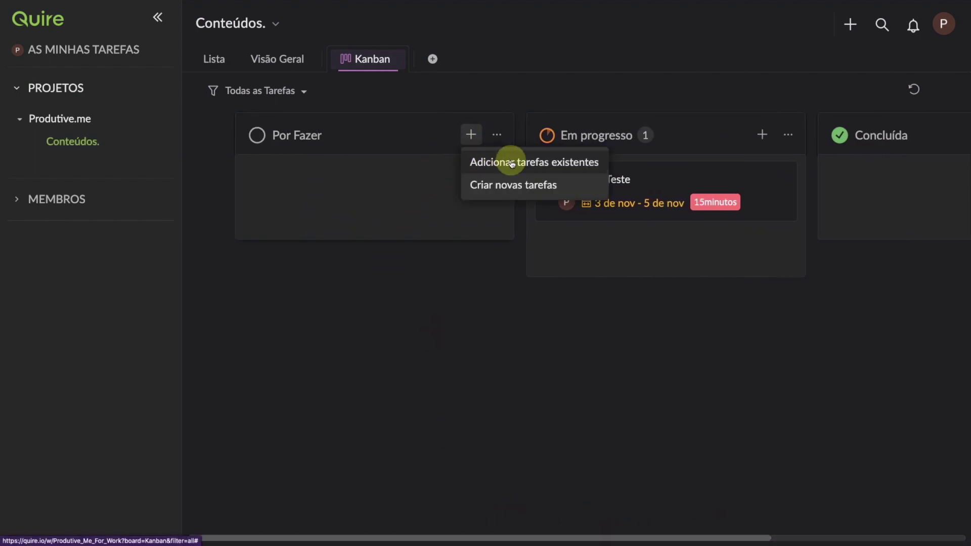
pyautogui.click(508, 186)
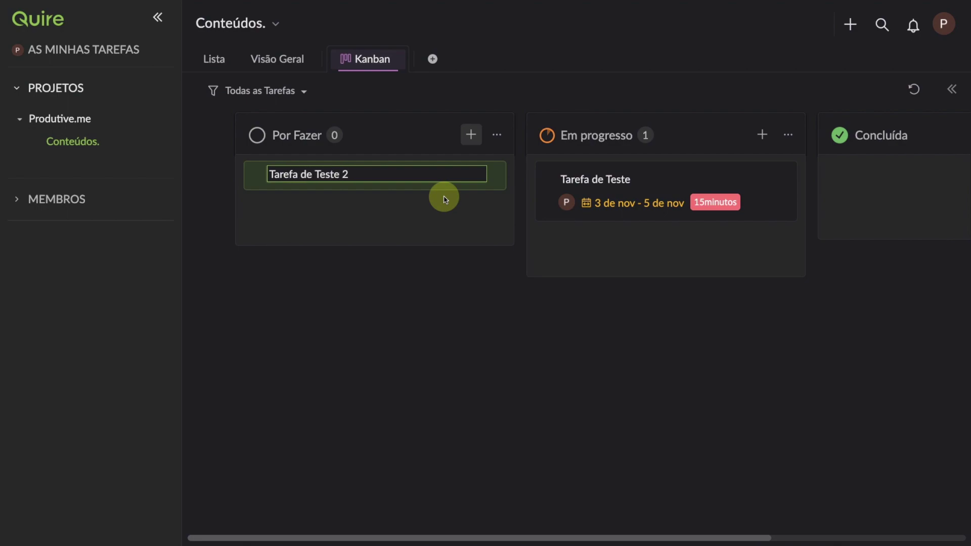
pyautogui.press('Return')
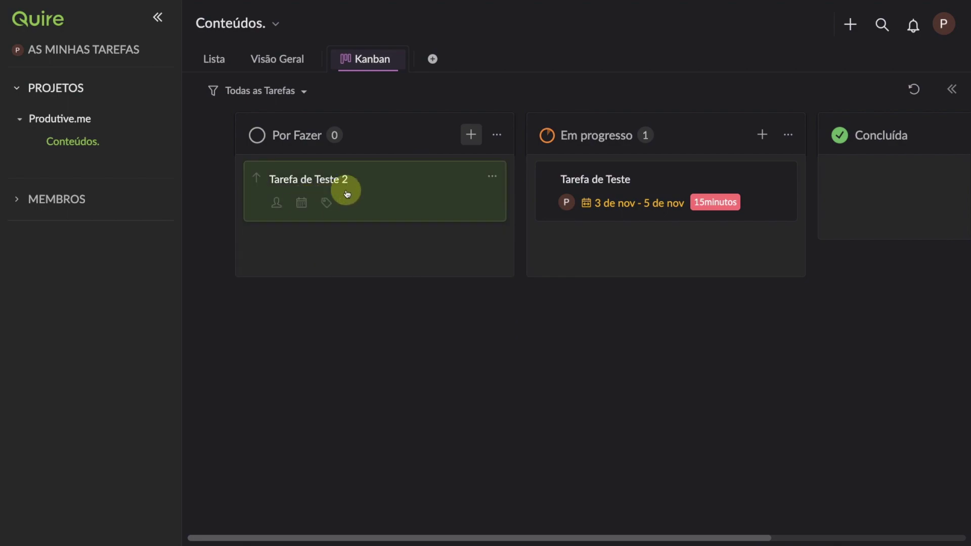
pyautogui.click(325, 180)
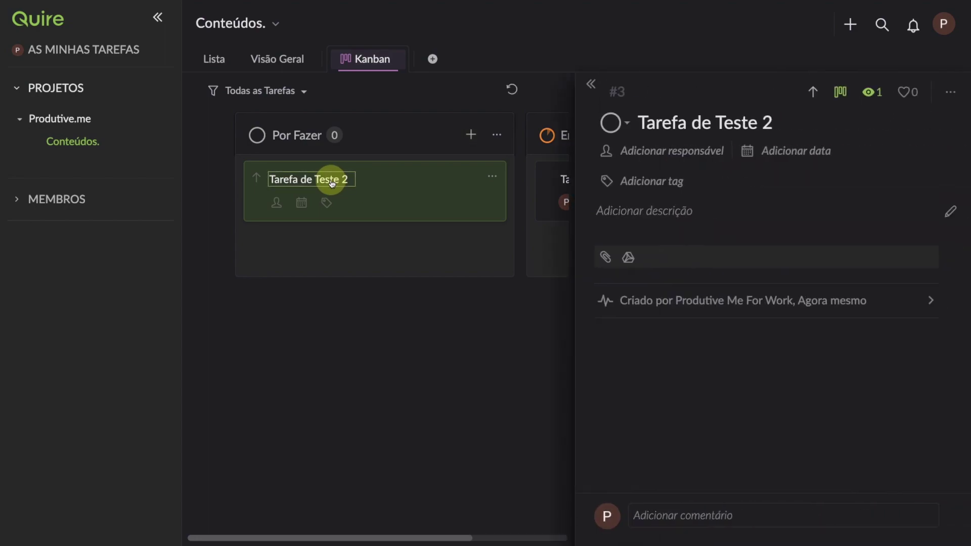
# Step: Set Tarefa de Teste 2's priority to Alta and assign it to the project member
pyautogui.click(806, 93)
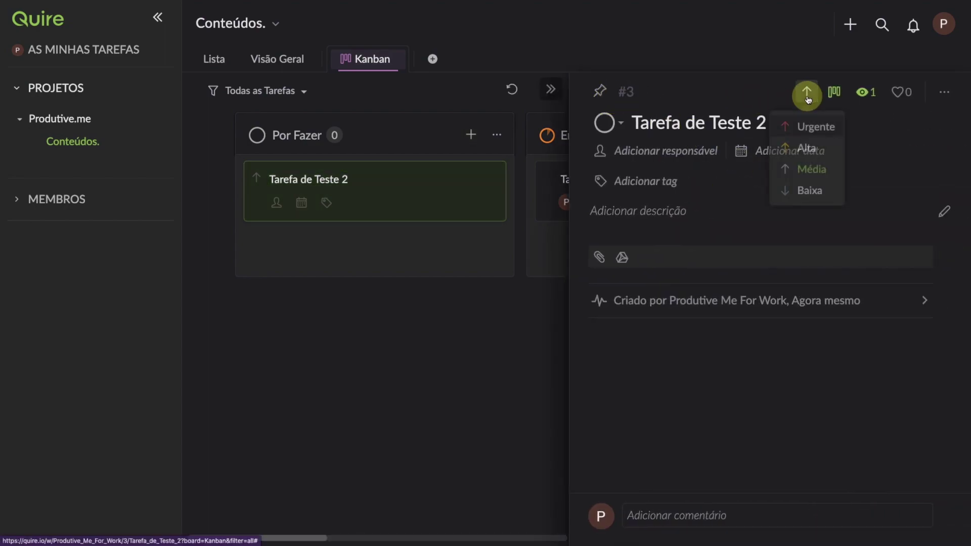
pyautogui.click(809, 147)
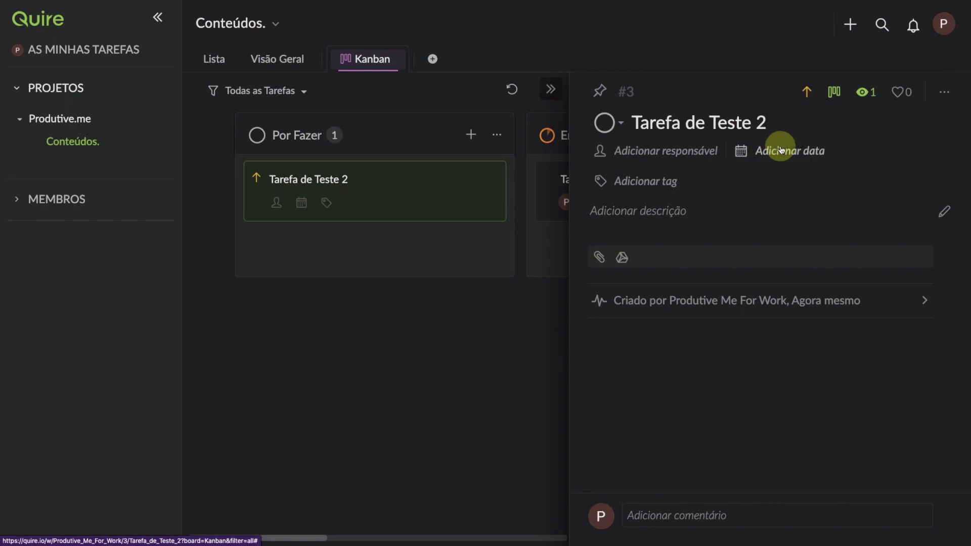
pyautogui.click(659, 157)
pyautogui.click(628, 253)
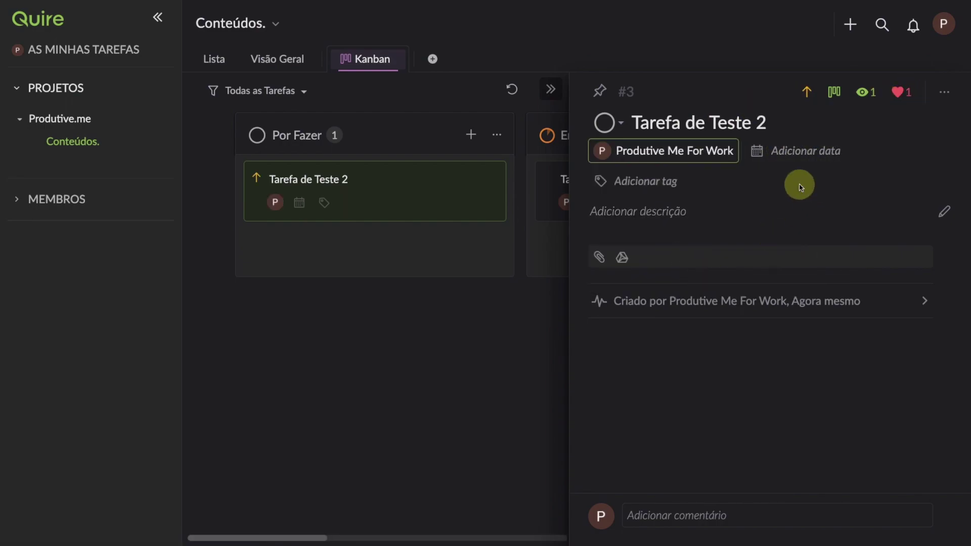
# Step: Give the task the date range 17 de nov – 2 de dez
pyautogui.click(808, 151)
pyautogui.click(776, 294)
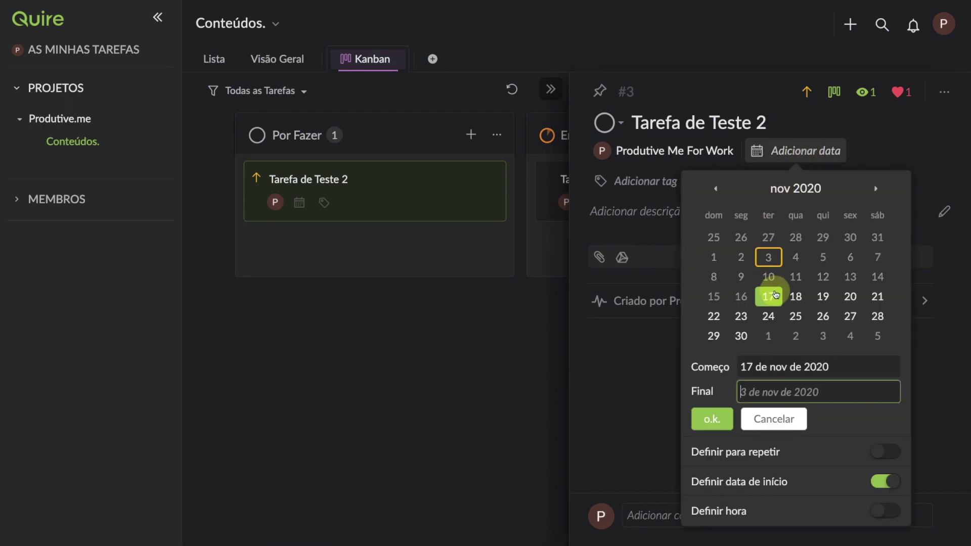
pyautogui.click(793, 335)
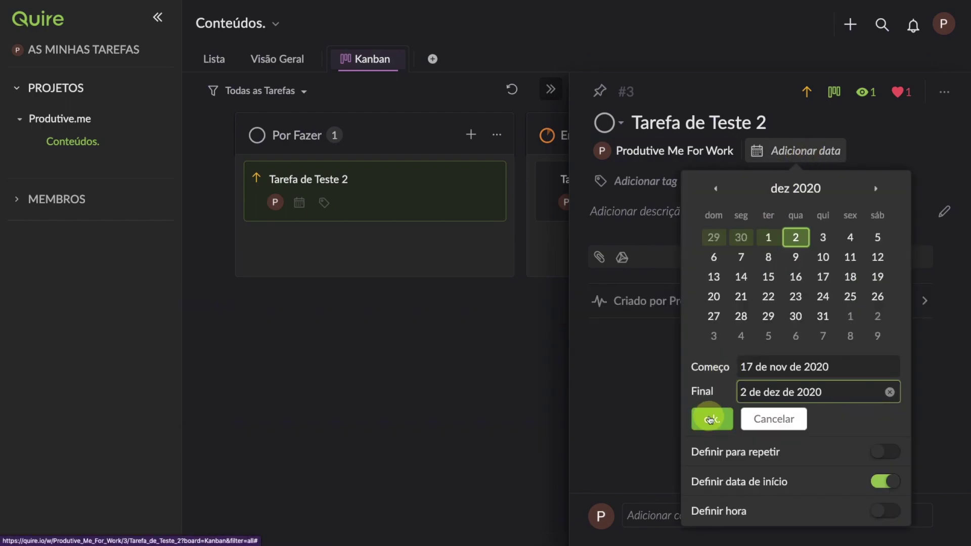
pyautogui.click(710, 420)
# Step: Tag the task 15minutos and move its card into Em progresso
pyautogui.click(672, 184)
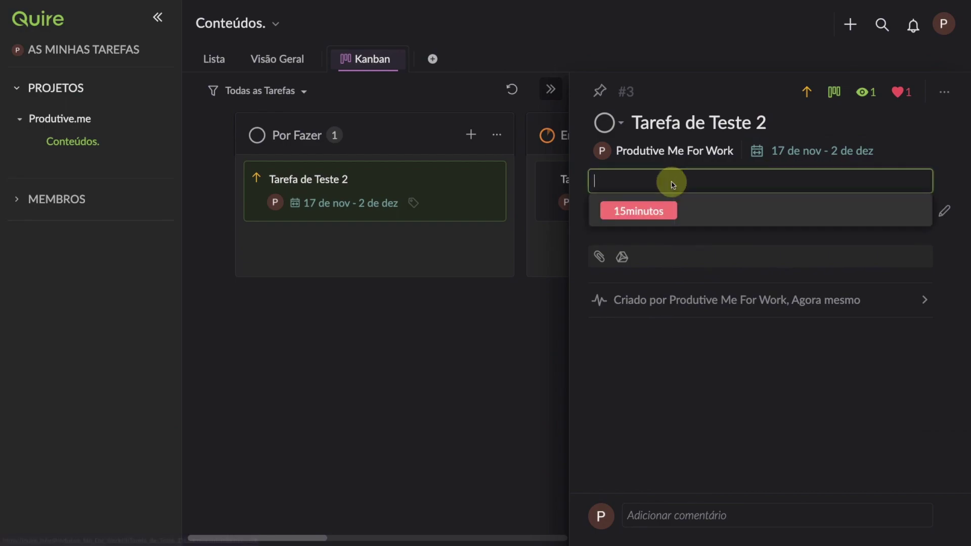
pyautogui.click(654, 209)
pyautogui.click(536, 354)
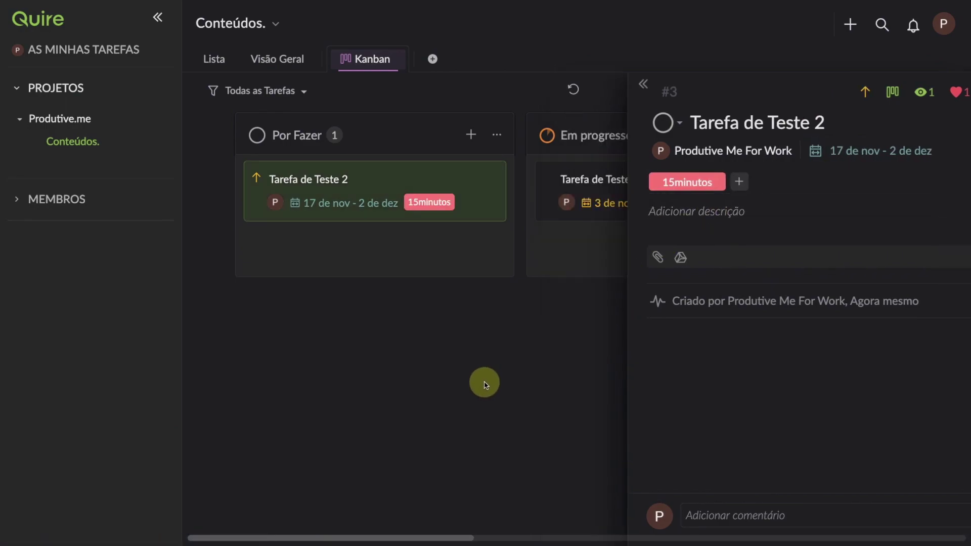
pyautogui.moveTo(370, 190); pyautogui.dragTo(559, 219)
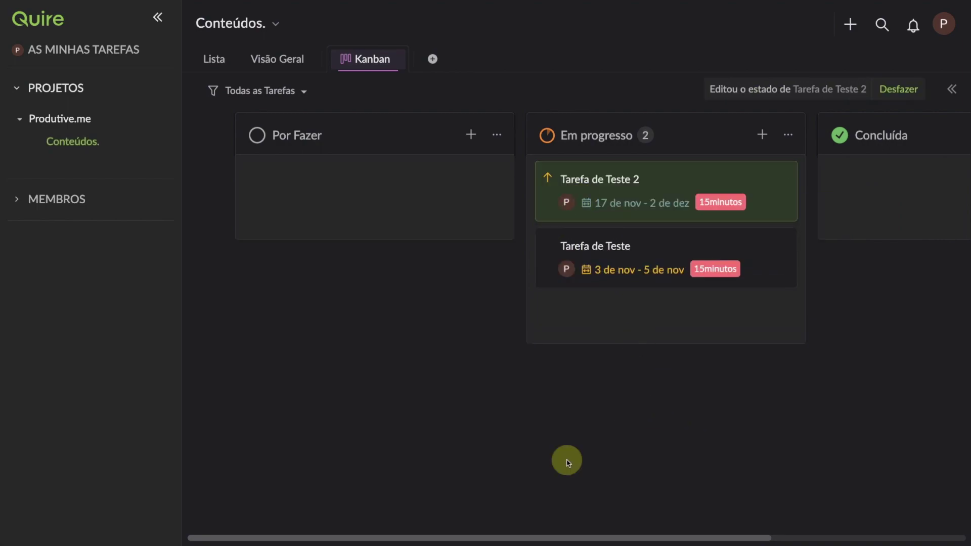
# Step: Drag the Tarefa de Teste 2 card across to the Em progresso column
pyautogui.moveTo(613, 533); pyautogui.dragTo(672, 526)
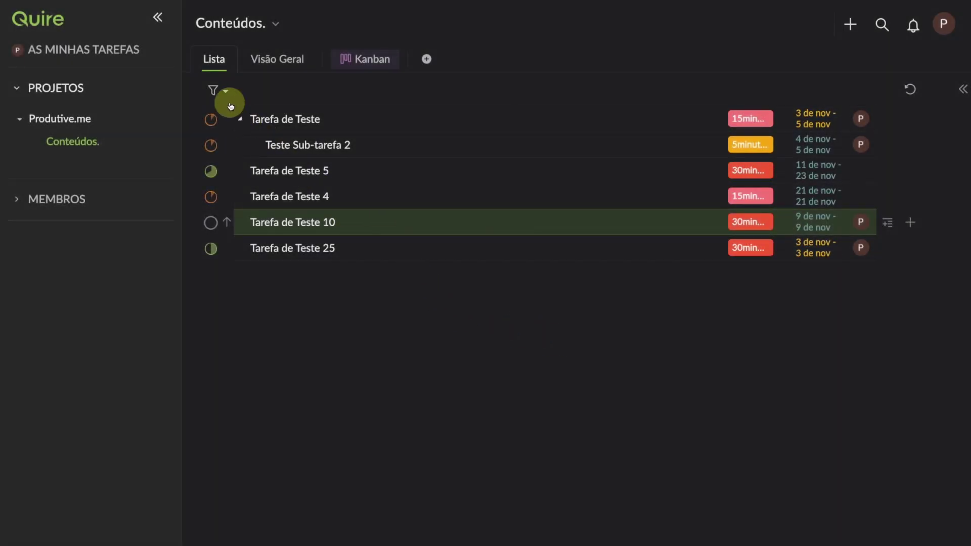
# Step: Try the preset filters: all tasks, my tasks, grouped by assignee, then by date
pyautogui.click(231, 92)
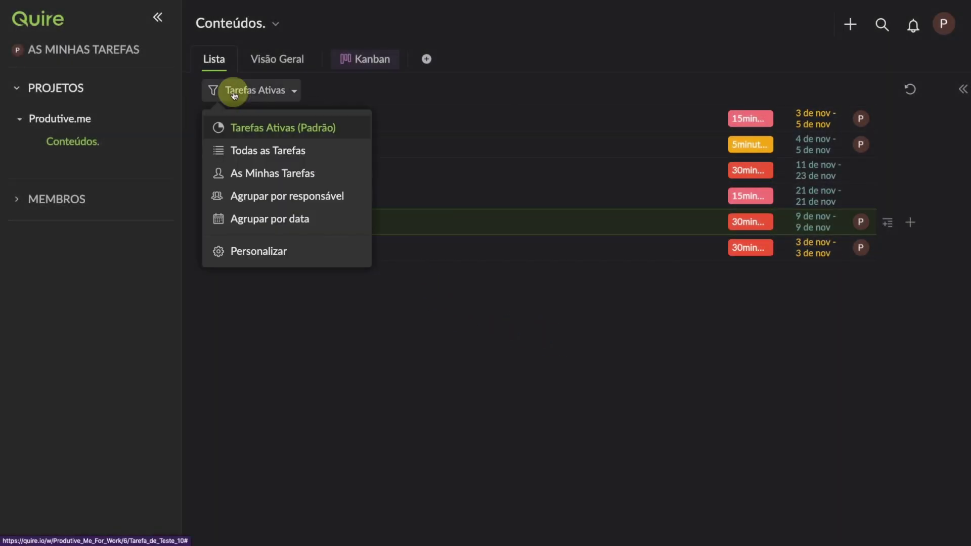
pyautogui.click(301, 152)
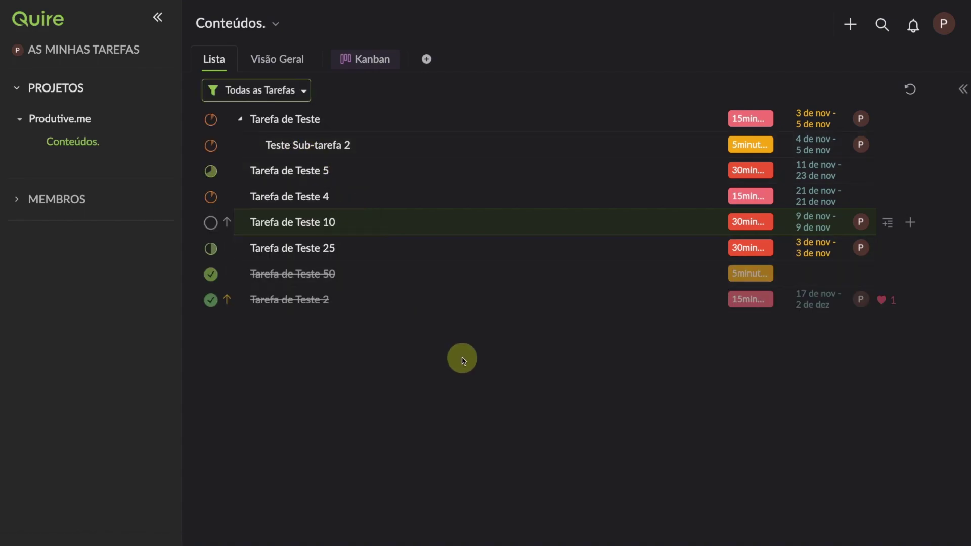
pyautogui.click(283, 91)
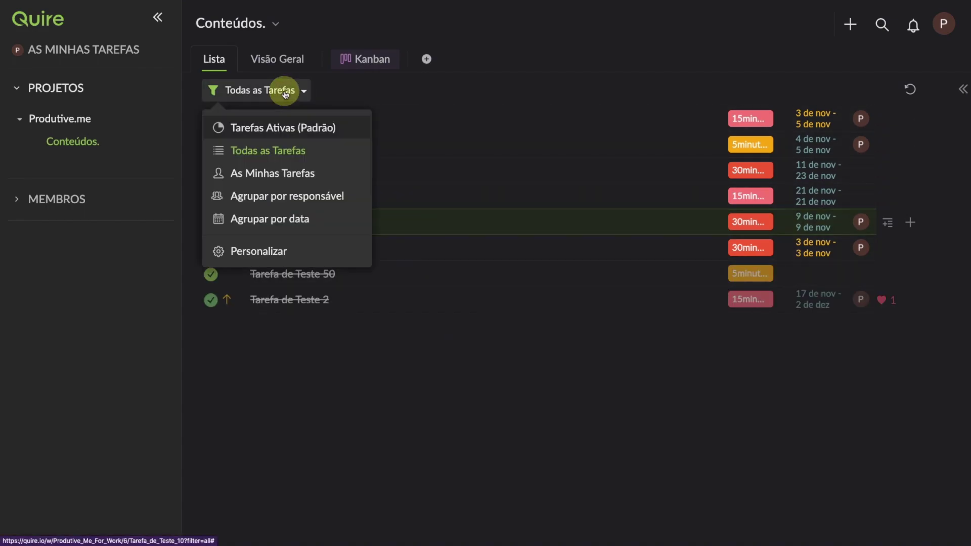
pyautogui.click(298, 175)
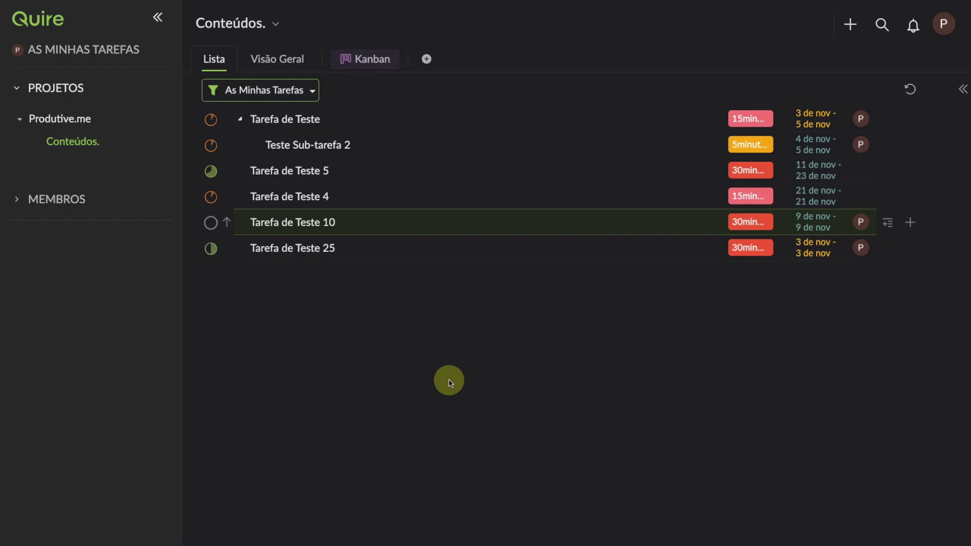
pyautogui.click(280, 90)
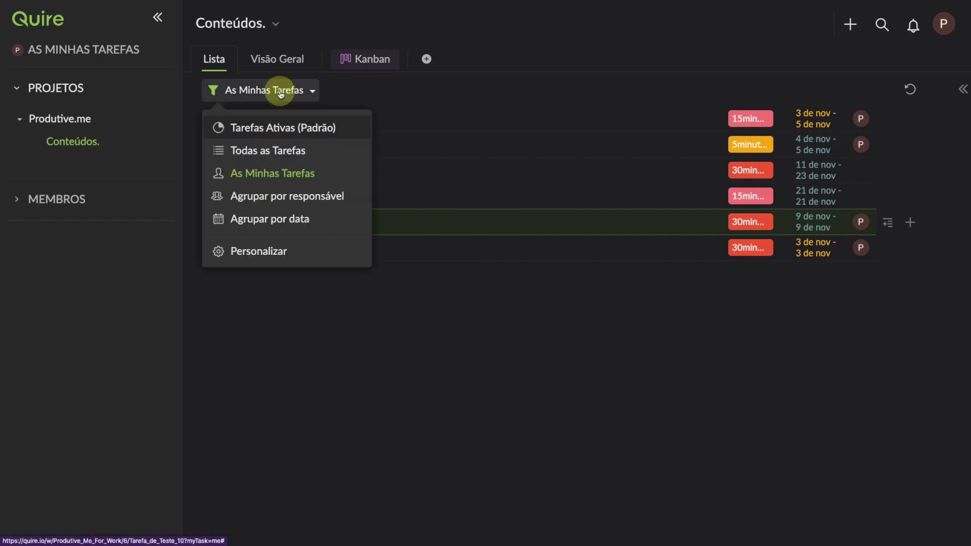
pyautogui.click(296, 202)
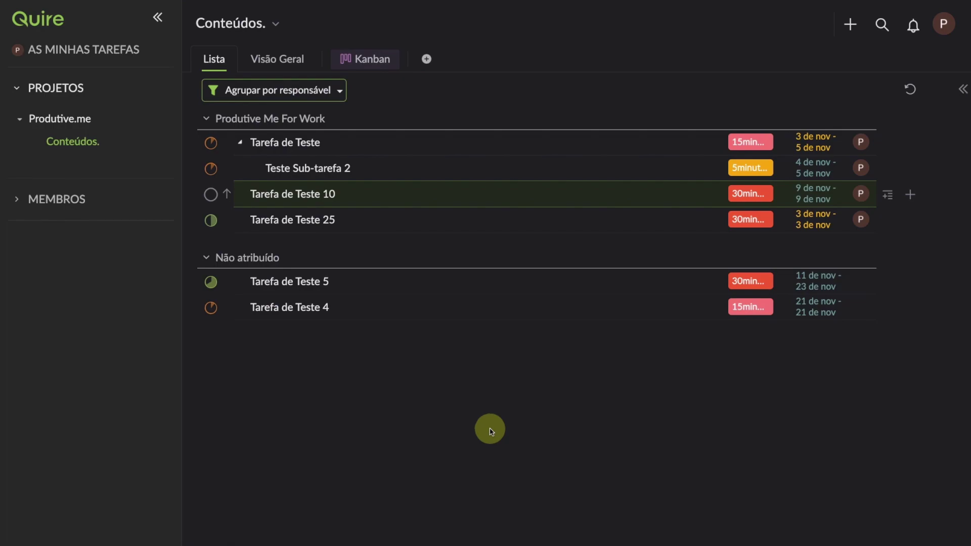
pyautogui.click(306, 91)
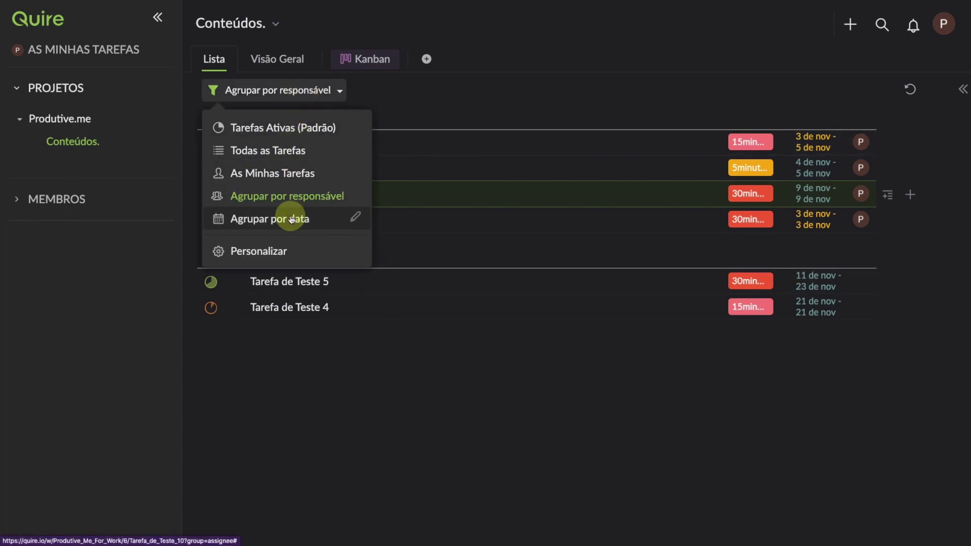
pyautogui.click(291, 219)
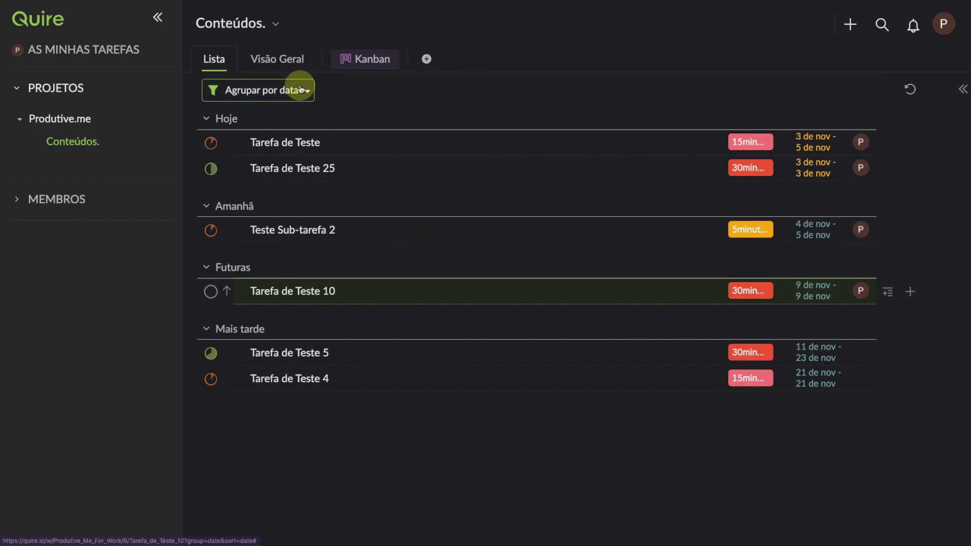
pyautogui.click(301, 90)
# Step: Customize the list: active tasks, grouped by Prioridade, sorted by Estado, tag 15minutos only
pyautogui.click(305, 248)
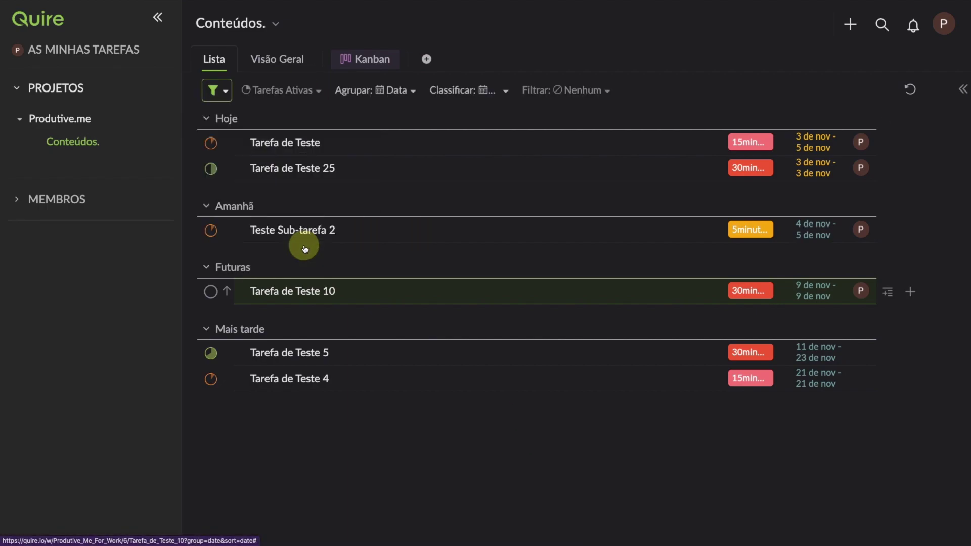
pyautogui.click(283, 89)
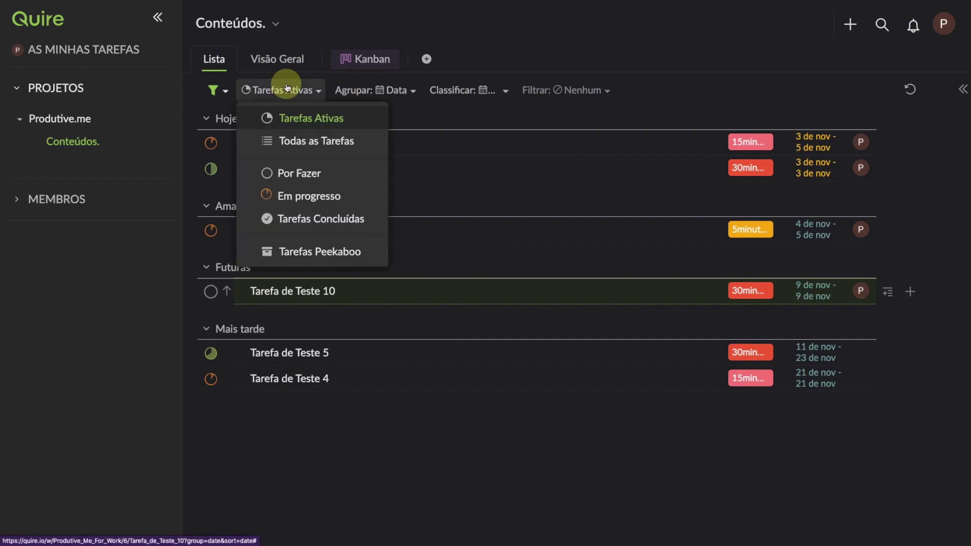
pyautogui.click(313, 119)
pyautogui.click(397, 90)
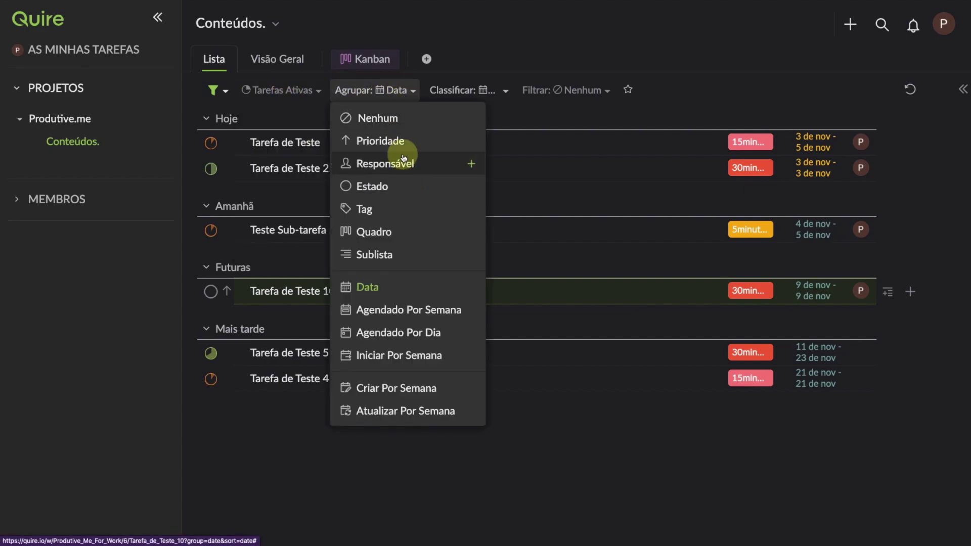
pyautogui.click(396, 140)
pyautogui.click(454, 91)
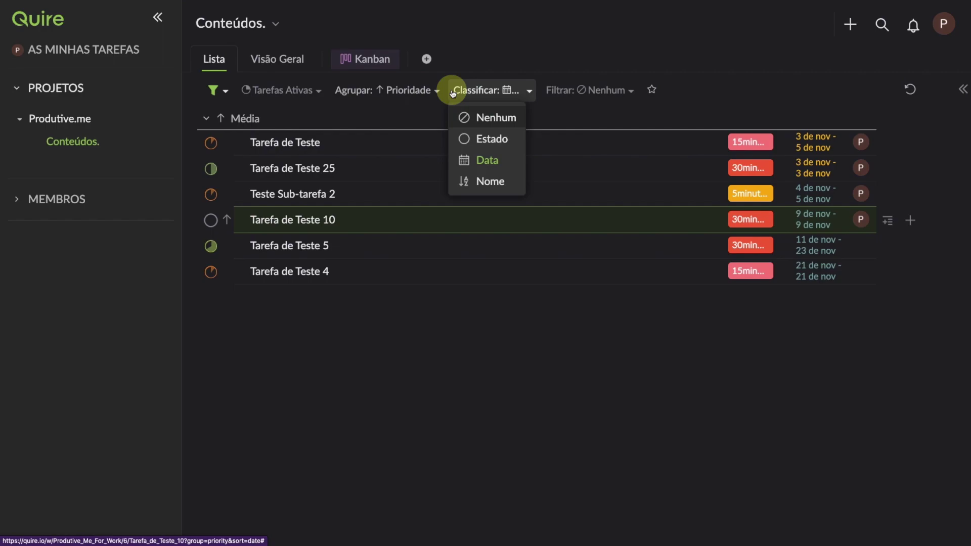
pyautogui.click(493, 141)
pyautogui.click(585, 91)
pyautogui.moveTo(598, 170)
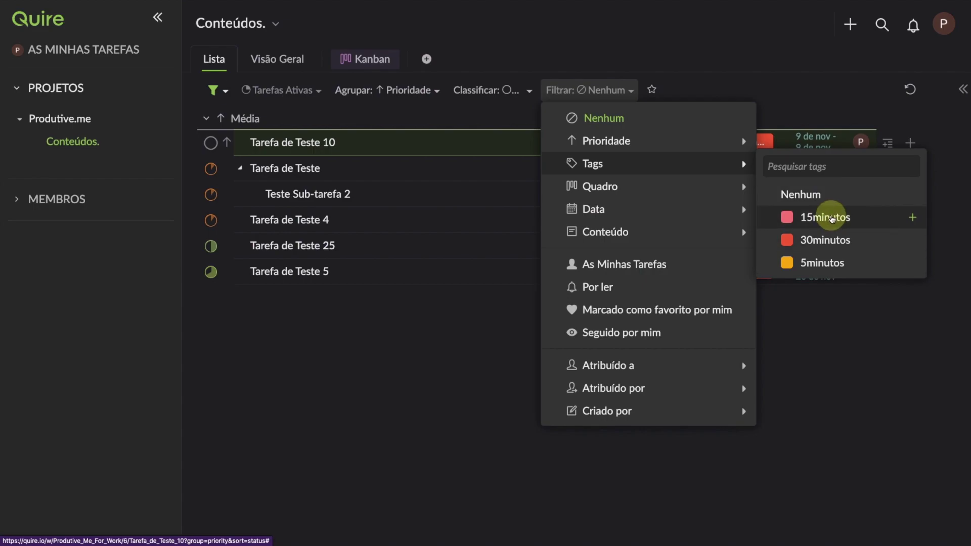
pyautogui.click(829, 218)
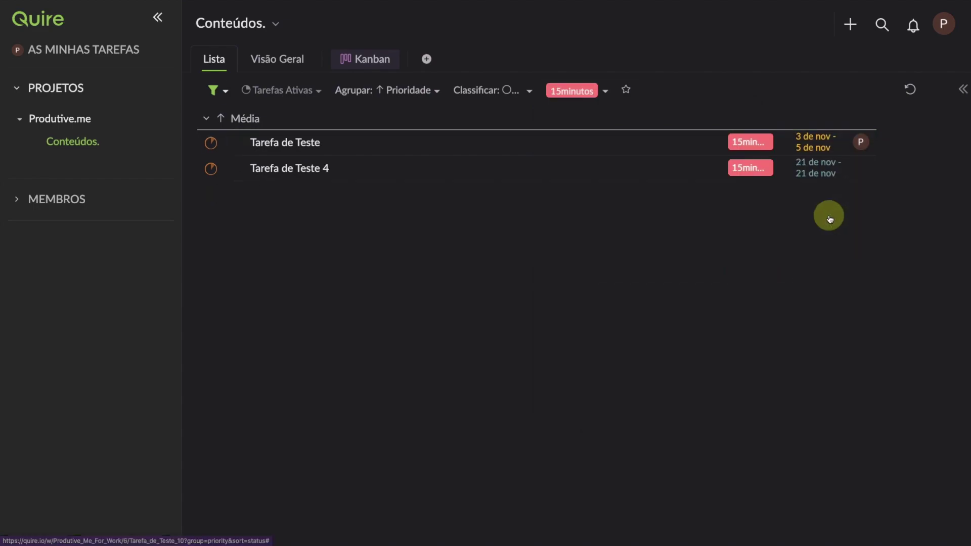
# Step: Save the custom view as filter 'Visualização' and apply it
pyautogui.click(626, 90)
pyautogui.hotkey('ctrl', 'a')
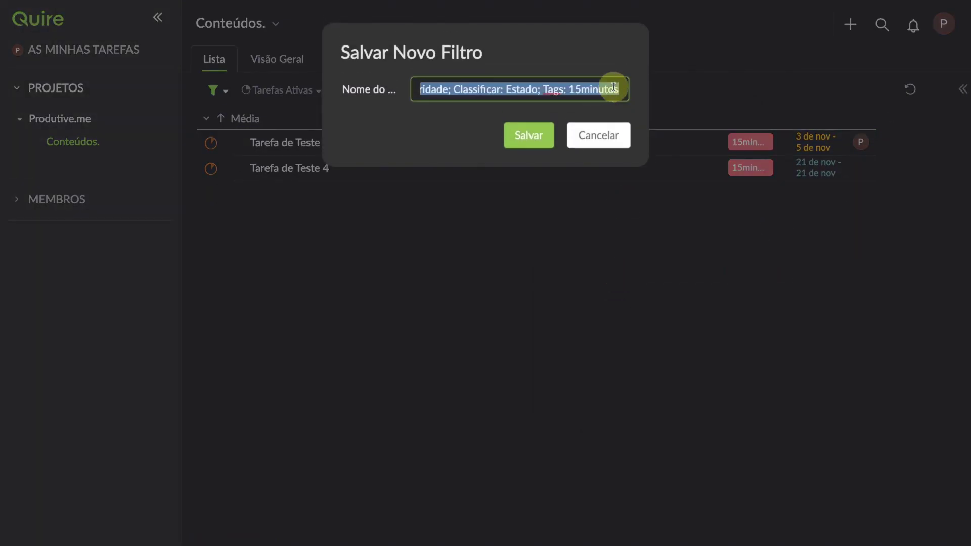
pyautogui.write('Visualização')
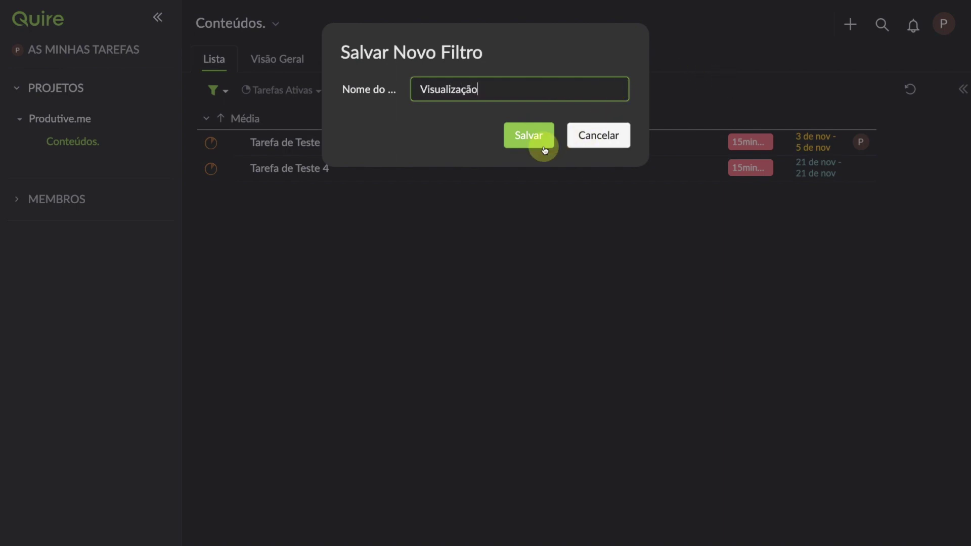
pyautogui.click(544, 149)
pyautogui.click(273, 92)
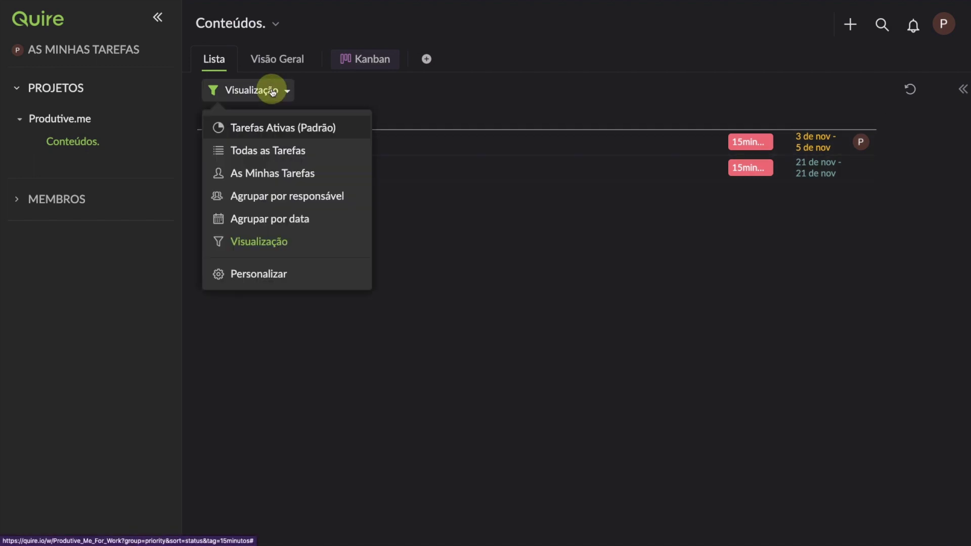
pyautogui.click(255, 240)
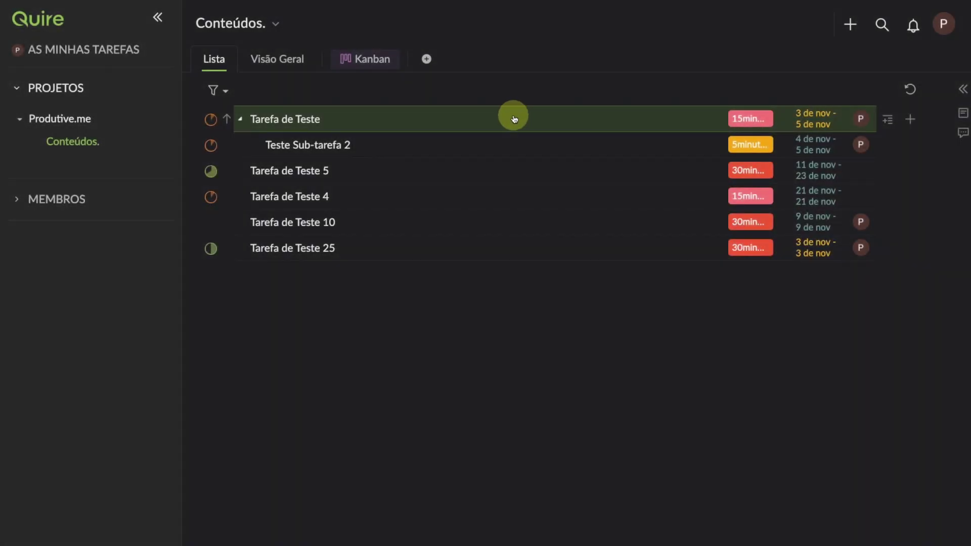
# Step: Peekaboo Tarefa de Teste from its ... menu to hide it for 7 days
pyautogui.click(514, 119)
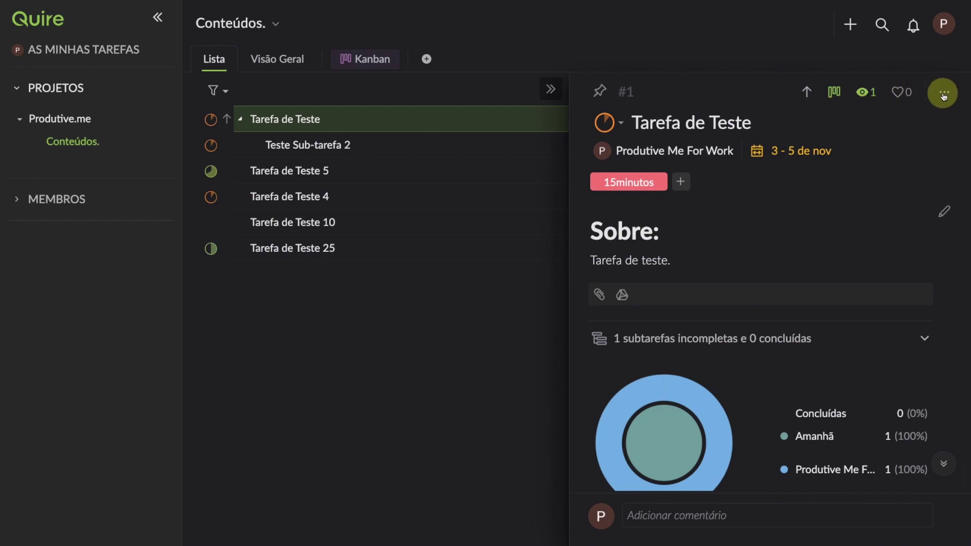
pyautogui.click(944, 94)
pyautogui.moveTo(912, 240)
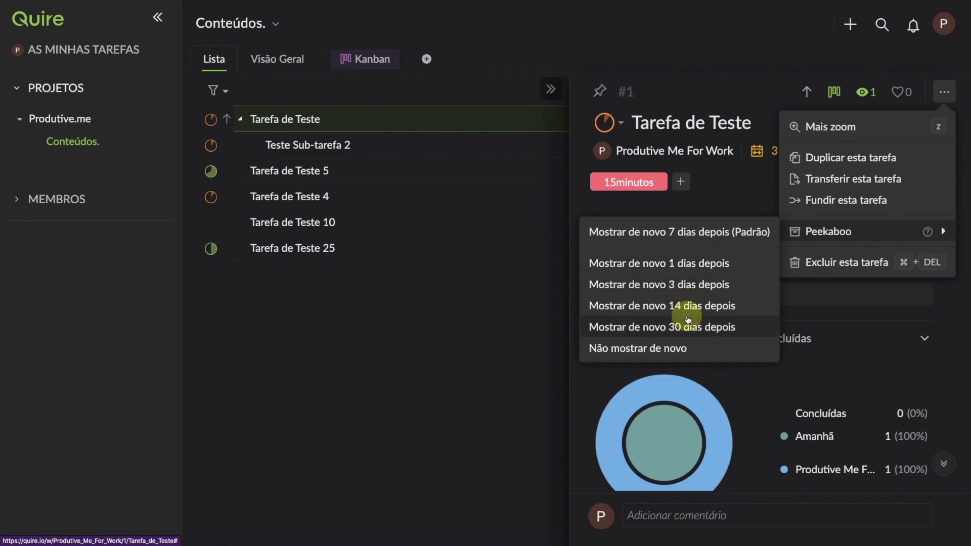
pyautogui.click(690, 262)
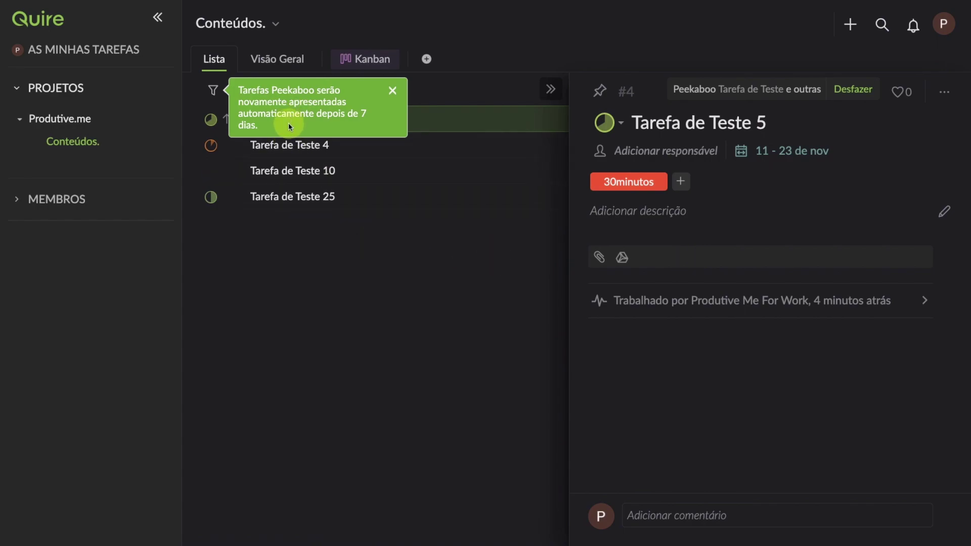
pyautogui.click(392, 92)
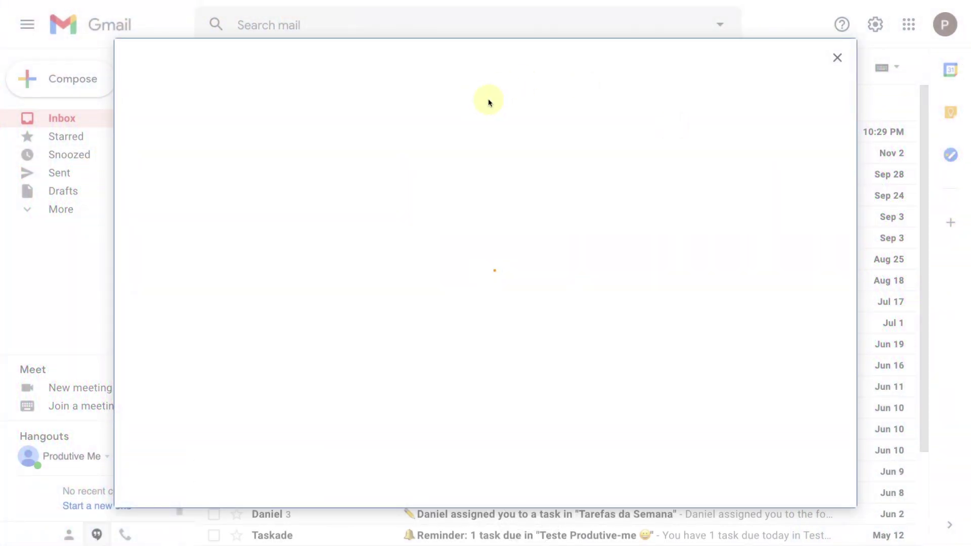
# Step: Search the add-on marketplace for 'quire' and install the Quire add-on, allowing account access
pyautogui.click(546, 56)
pyautogui.write('quire')
pyautogui.press('Return')
pyautogui.click(225, 208)
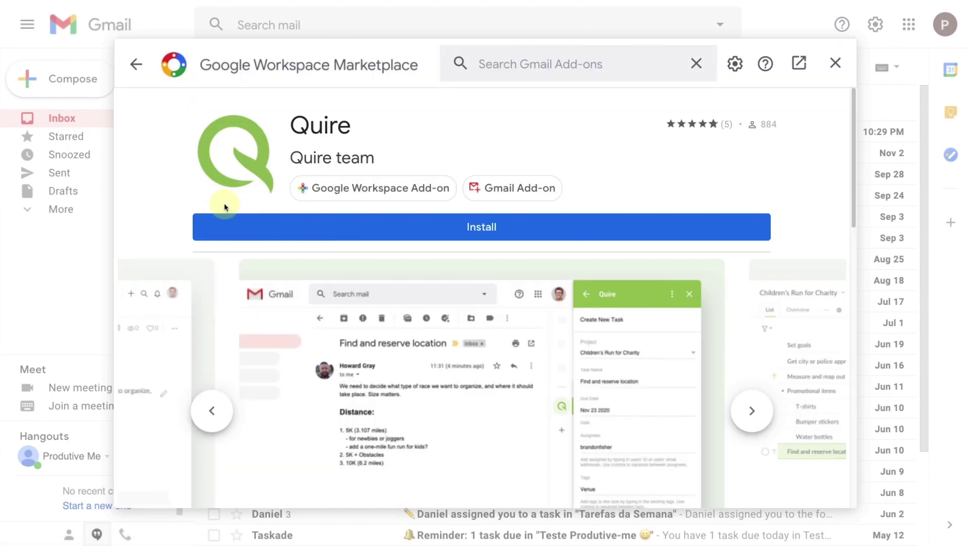
pyautogui.click(448, 229)
pyautogui.click(584, 361)
pyautogui.click(445, 264)
pyautogui.click(589, 452)
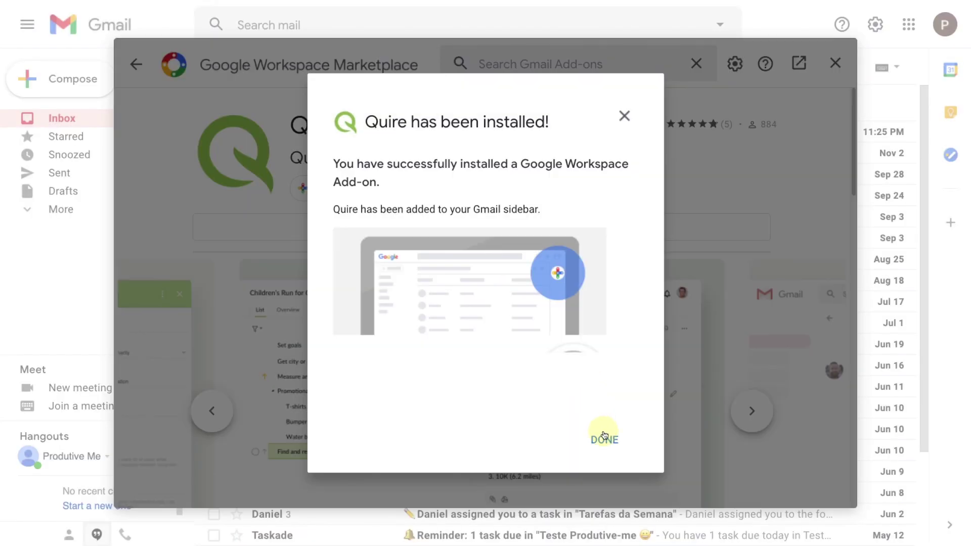
pyautogui.click(604, 438)
# Step: Close the marketplace, open the Quire side panel in Gmail, then close it
pyautogui.click(835, 63)
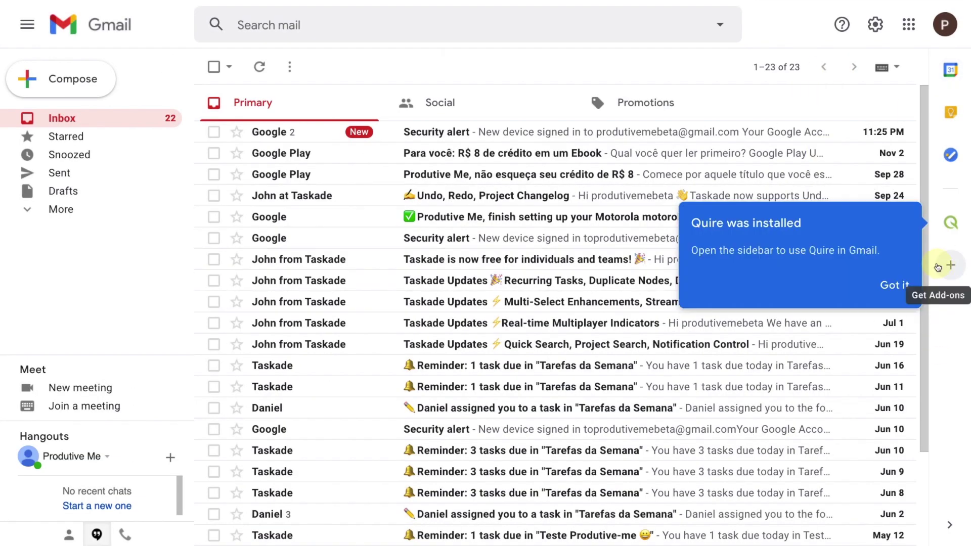
pyautogui.click(949, 223)
pyautogui.click(945, 27)
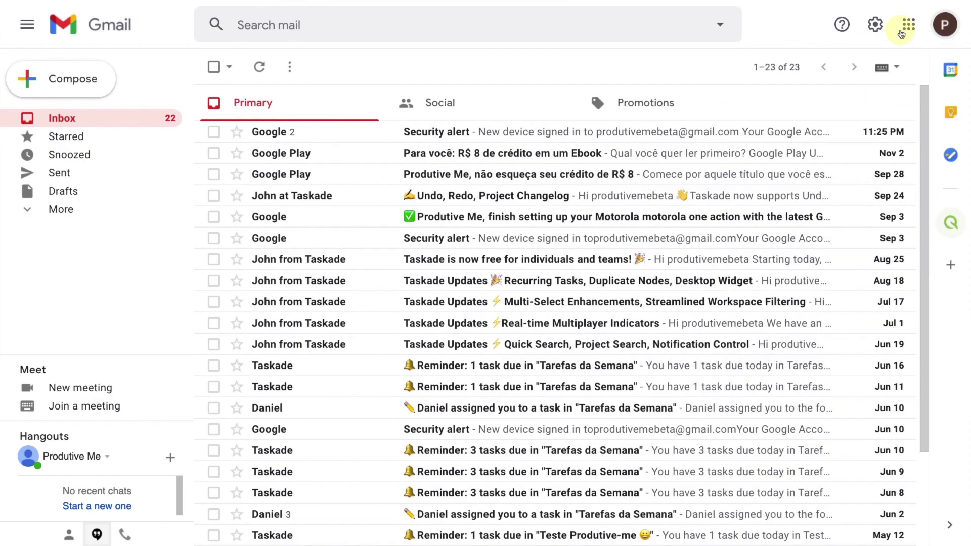
# Step: Open the Security alert email and sign in to the Quire add-on, granting it access
pyautogui.scroll(-2, 404, 302)
pyautogui.scroll(-3, 502, 383)
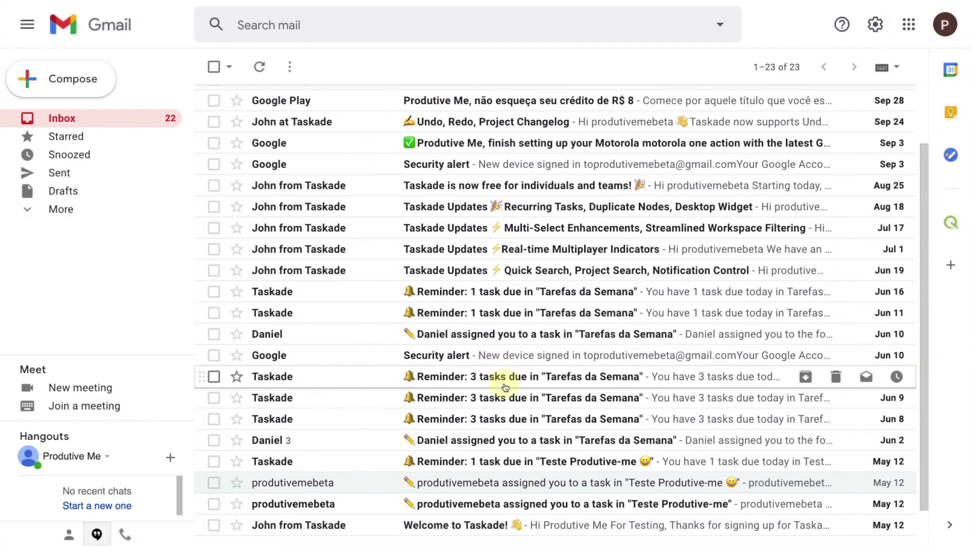
pyautogui.scroll(5, 427, 396)
pyautogui.click(452, 134)
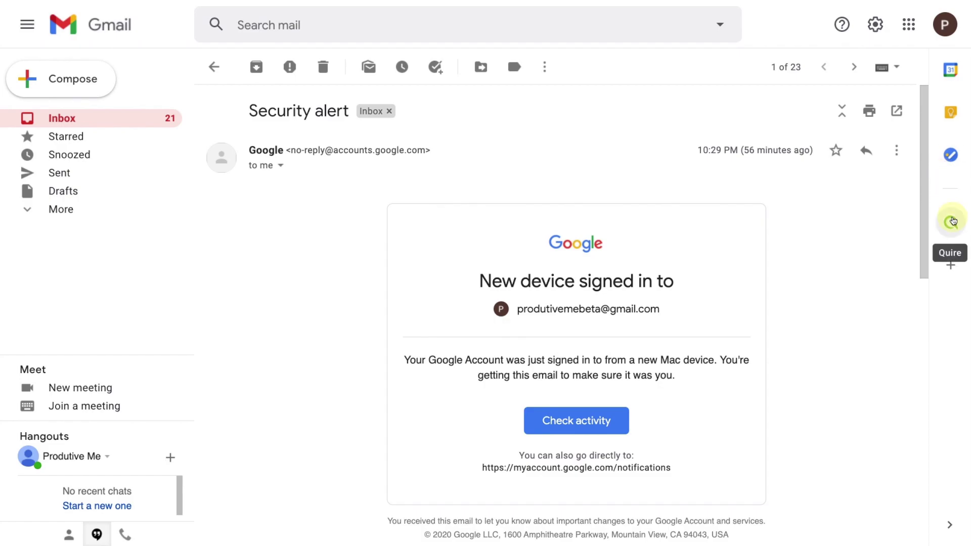
pyautogui.click(949, 223)
pyautogui.click(830, 152)
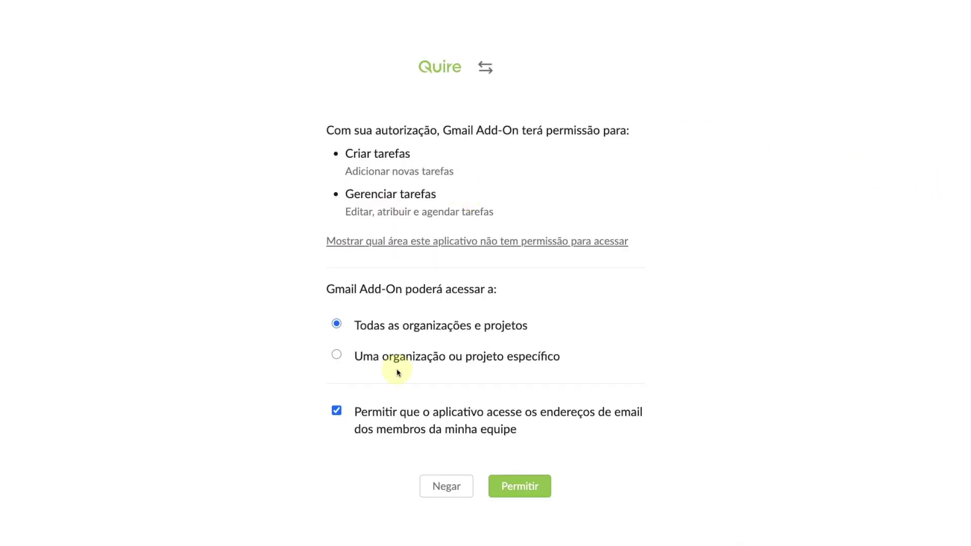
pyautogui.click(513, 487)
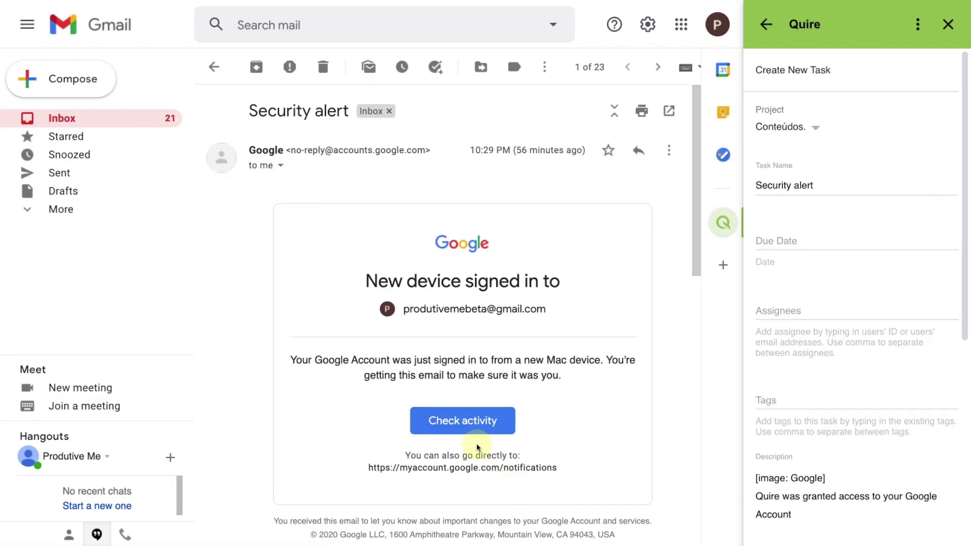
# Step: Set the task's due date to November 4, 2020, tag it #15minutos, and submit
pyautogui.click(804, 247)
pyautogui.click(854, 388)
pyautogui.click(820, 314)
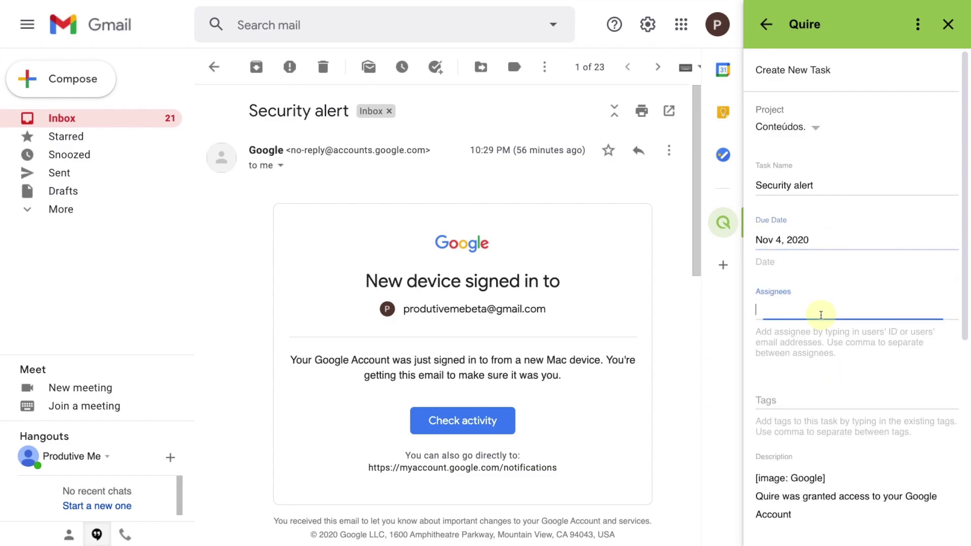
pyautogui.scroll(-2, 829, 344)
pyautogui.click(799, 329)
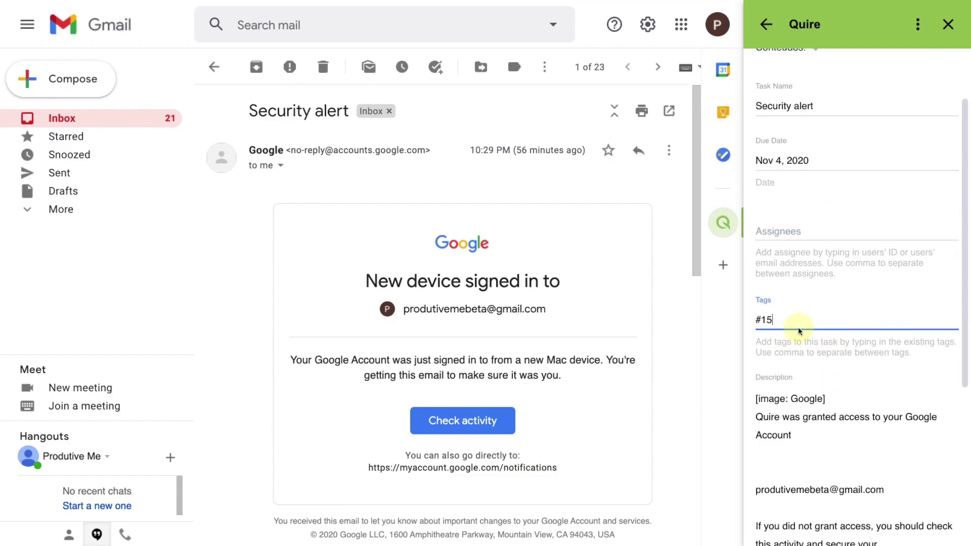
pyautogui.write('#15minutos')
pyautogui.scroll(-6, 829, 354)
pyautogui.click(807, 521)
# Step: Delete the unknown #15minutos tag, create the task, and view it in Quire
pyautogui.click(794, 134)
pyautogui.scroll(5, 831, 218)
pyautogui.tripleClick(790, 148)
pyautogui.press('BackSpace')
pyautogui.scroll(-6, 794, 354)
pyautogui.click(804, 525)
pyautogui.click(773, 137)
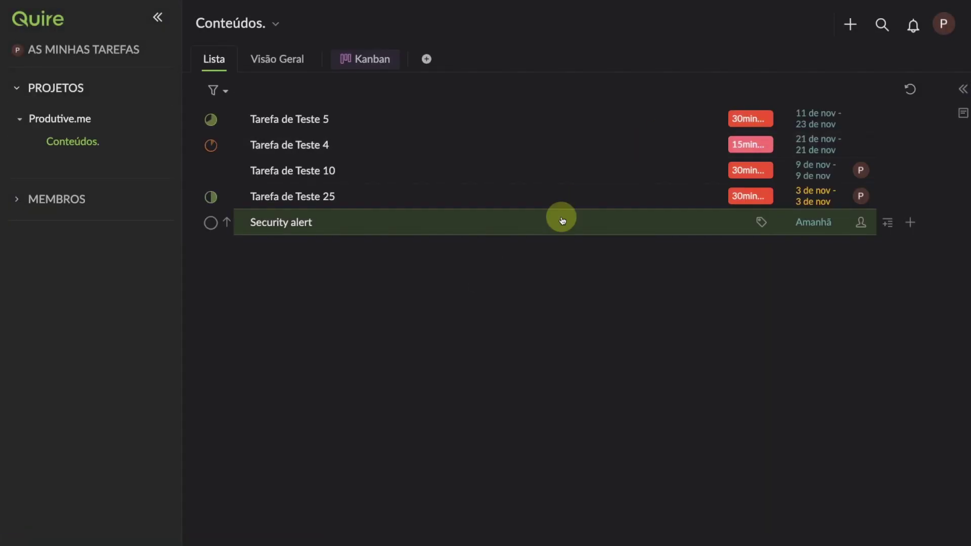
# Step: Open the Security alert task's details in Conteúdos and start adding a tag
pyautogui.click(560, 222)
pyautogui.scroll(-3, 714, 297)
pyautogui.scroll(3, 677, 225)
pyautogui.click(645, 181)
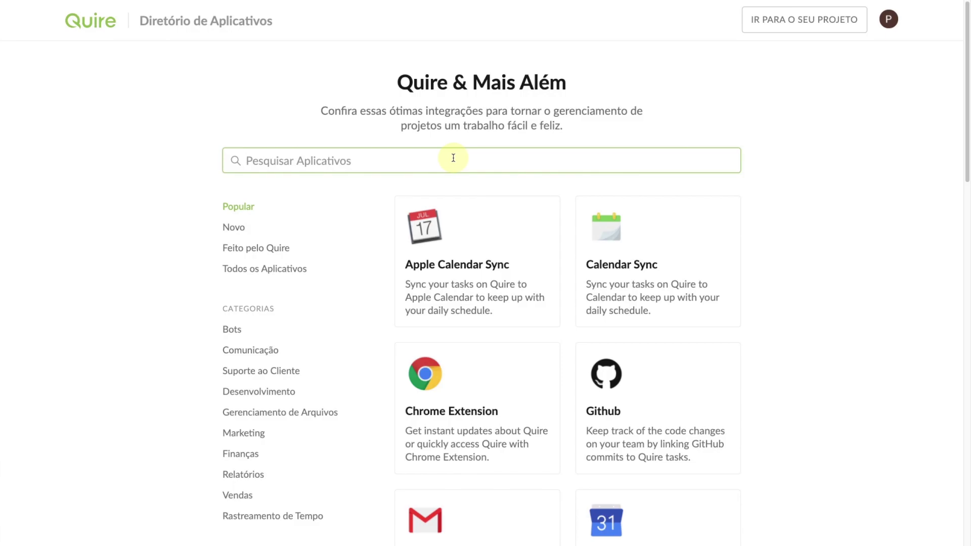
# Step: Open the Google Calendar Sync card in the Diretório de Aplicativos
pyautogui.scroll(-10, 848, 247)
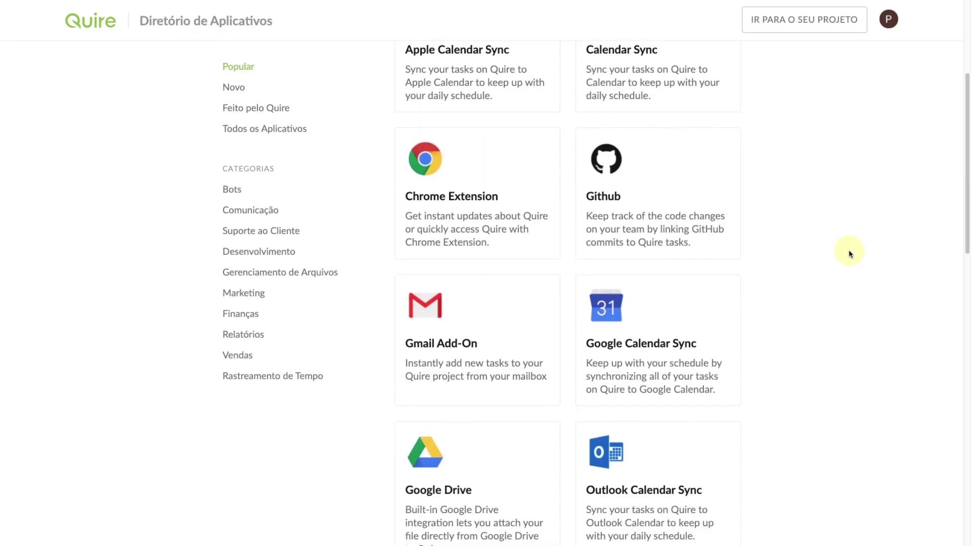
pyautogui.scroll(-7, 850, 254)
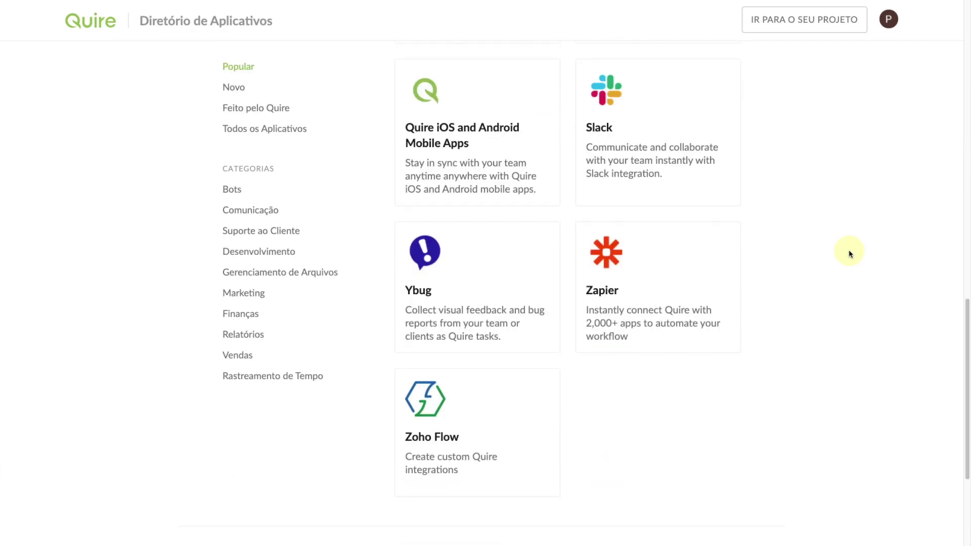
pyautogui.scroll(13, 850, 254)
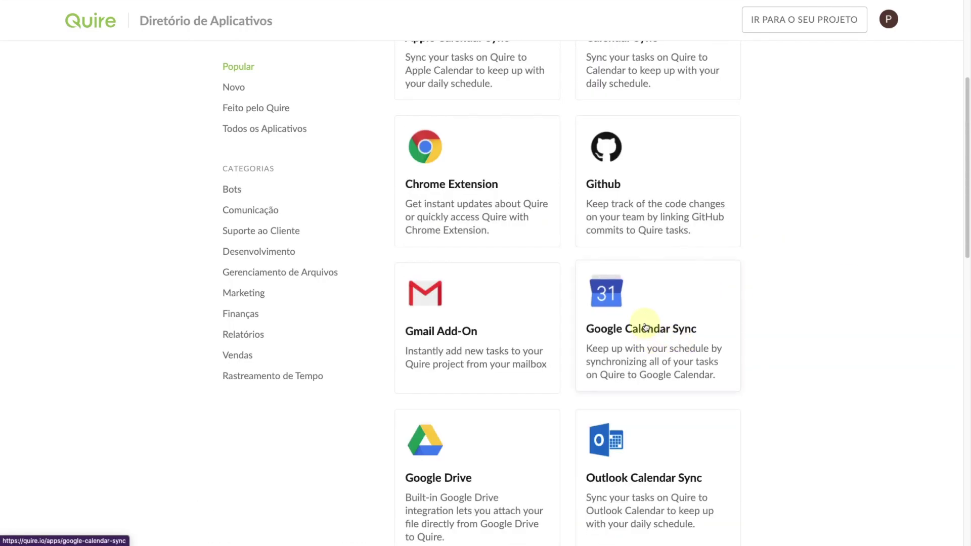
pyautogui.click(645, 325)
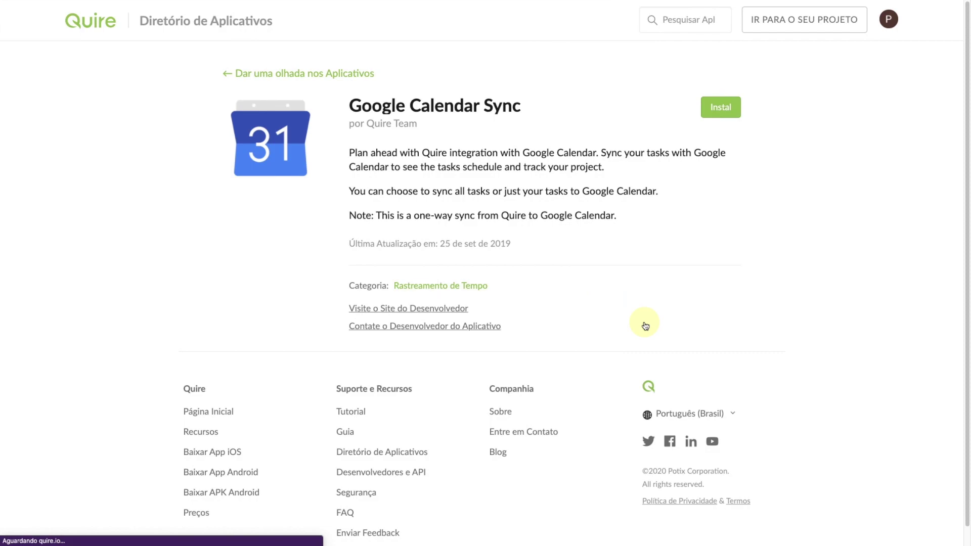
# Step: Install Google Calendar Sync for Minhas tarefas in Conteúdos, then create and copy the iCal link
pyautogui.click(722, 108)
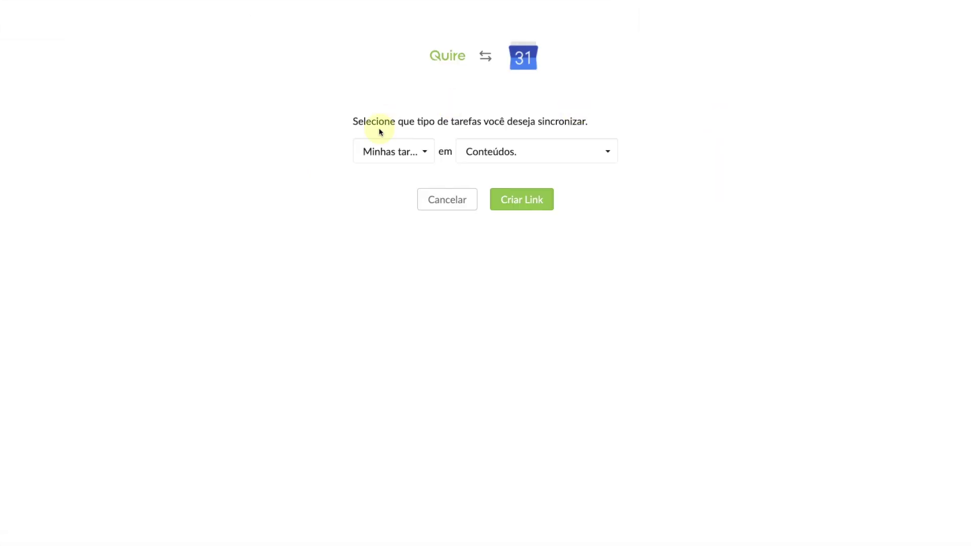
pyautogui.click(383, 147)
pyautogui.click(383, 148)
pyautogui.click(534, 202)
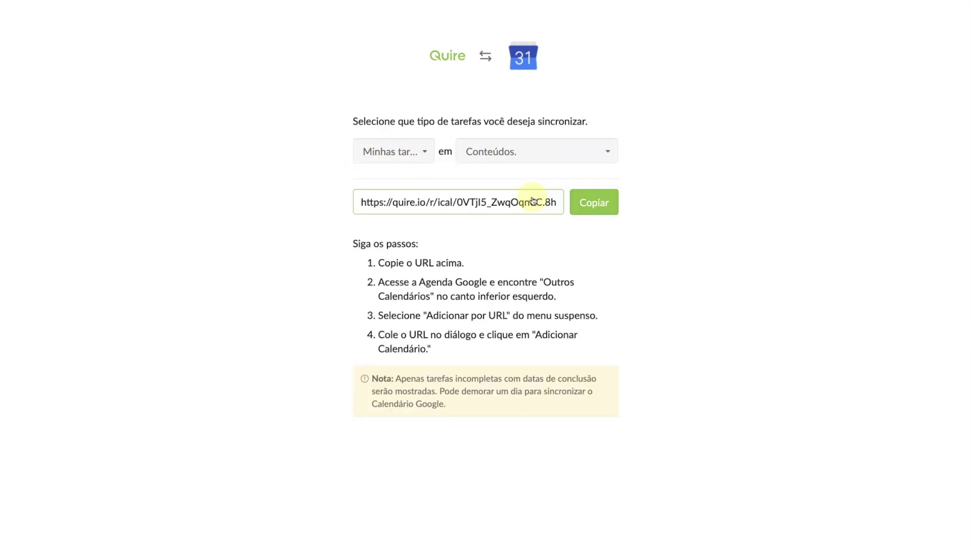
pyautogui.click(595, 210)
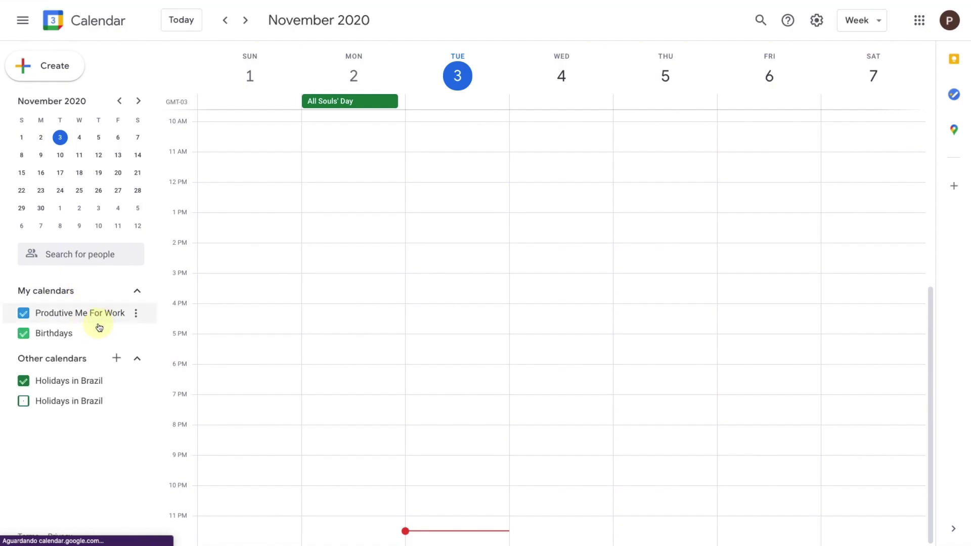
# Step: Add the pasted Quire sync URL to Google Calendar as another calendar
pyautogui.click(117, 399)
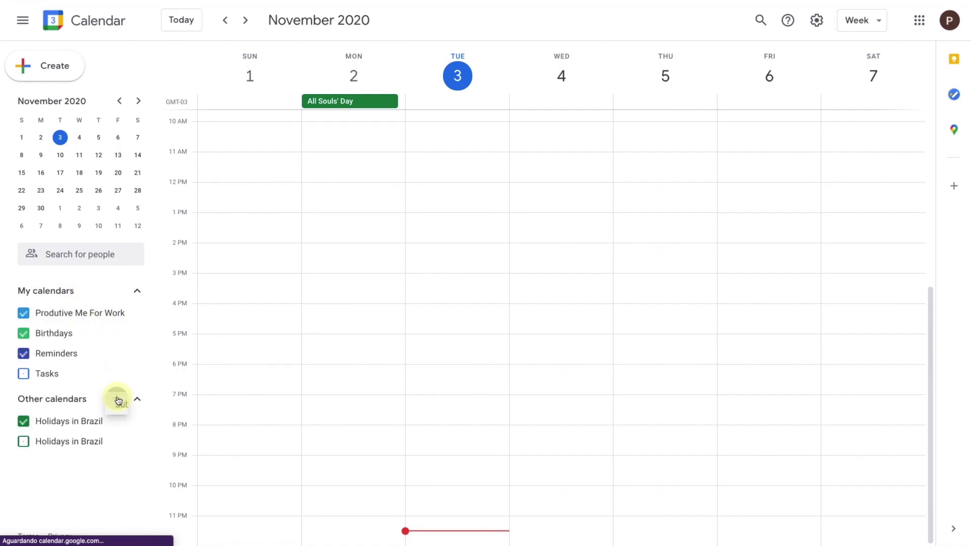
pyautogui.click(170, 479)
pyautogui.click(310, 163)
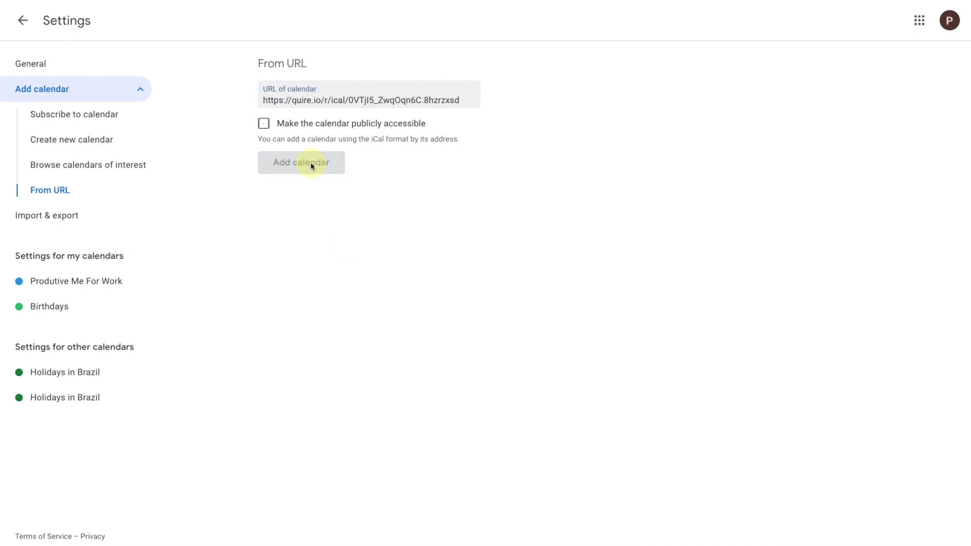
pyautogui.click(23, 20)
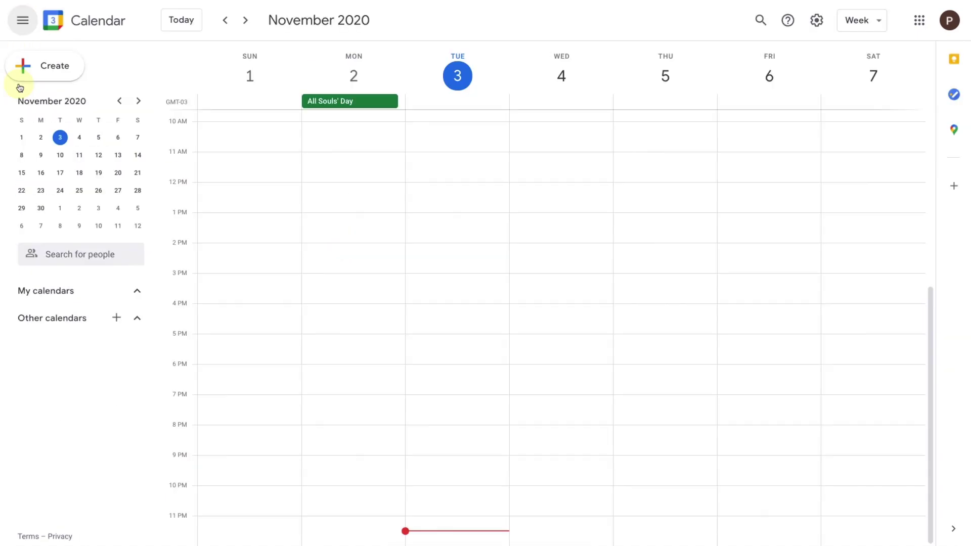
# Step: Colour the 'Conteúdos. (via Quire)' calendar Blueberry and switch to Month view
pyautogui.scroll(1, 649, 224)
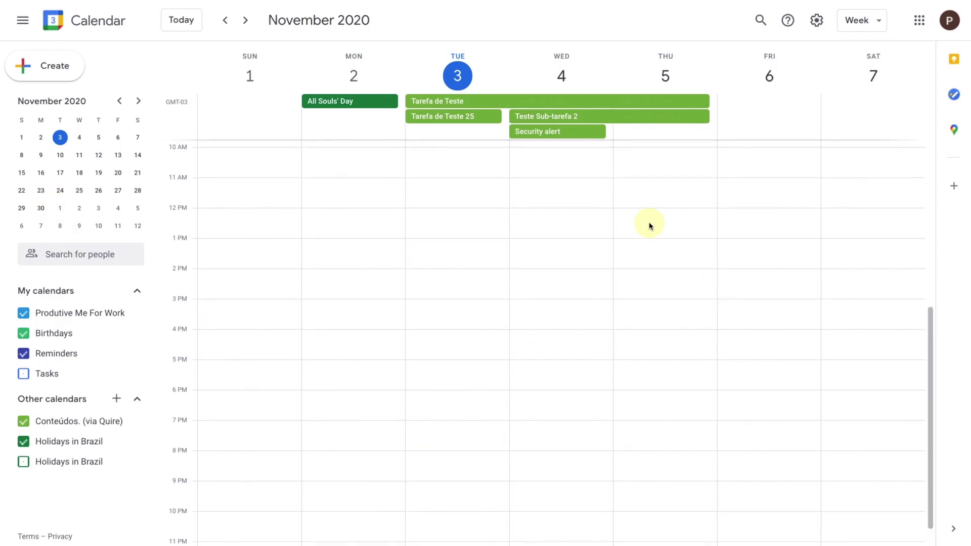
pyautogui.scroll(-1, 544, 217)
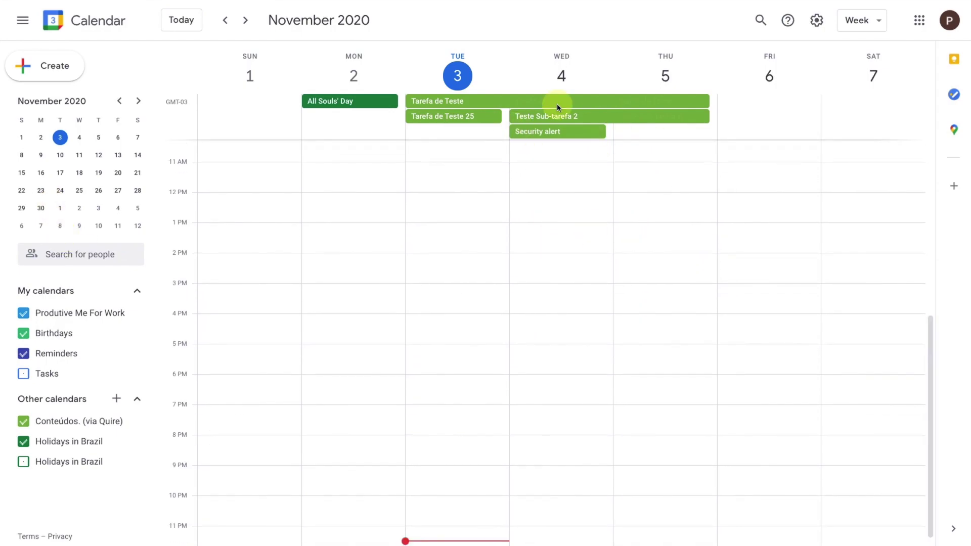
pyautogui.click(130, 422)
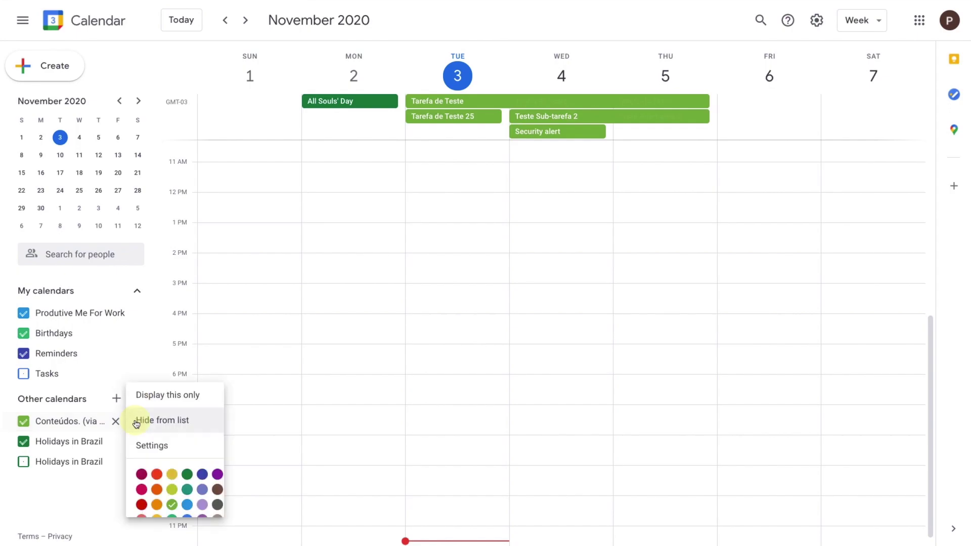
pyautogui.click(202, 465)
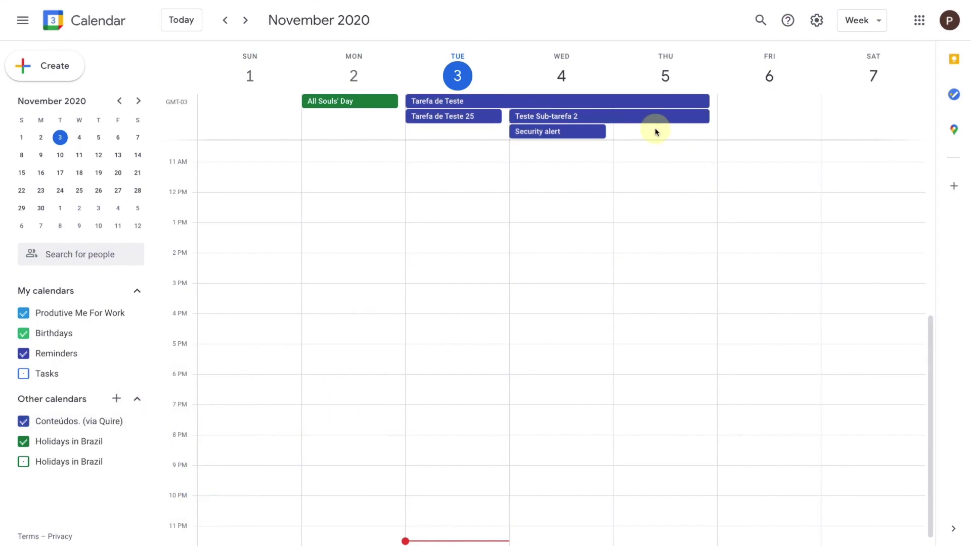
pyautogui.press('m')
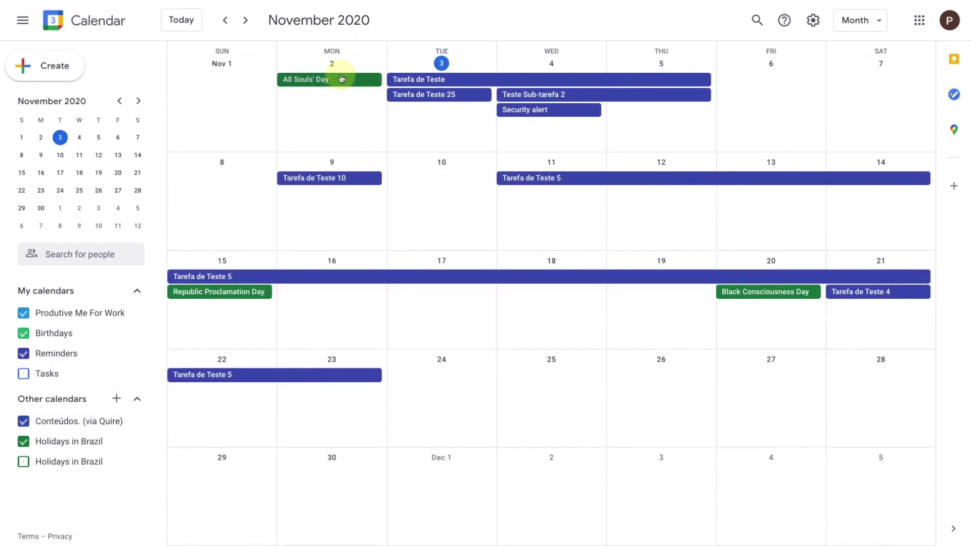